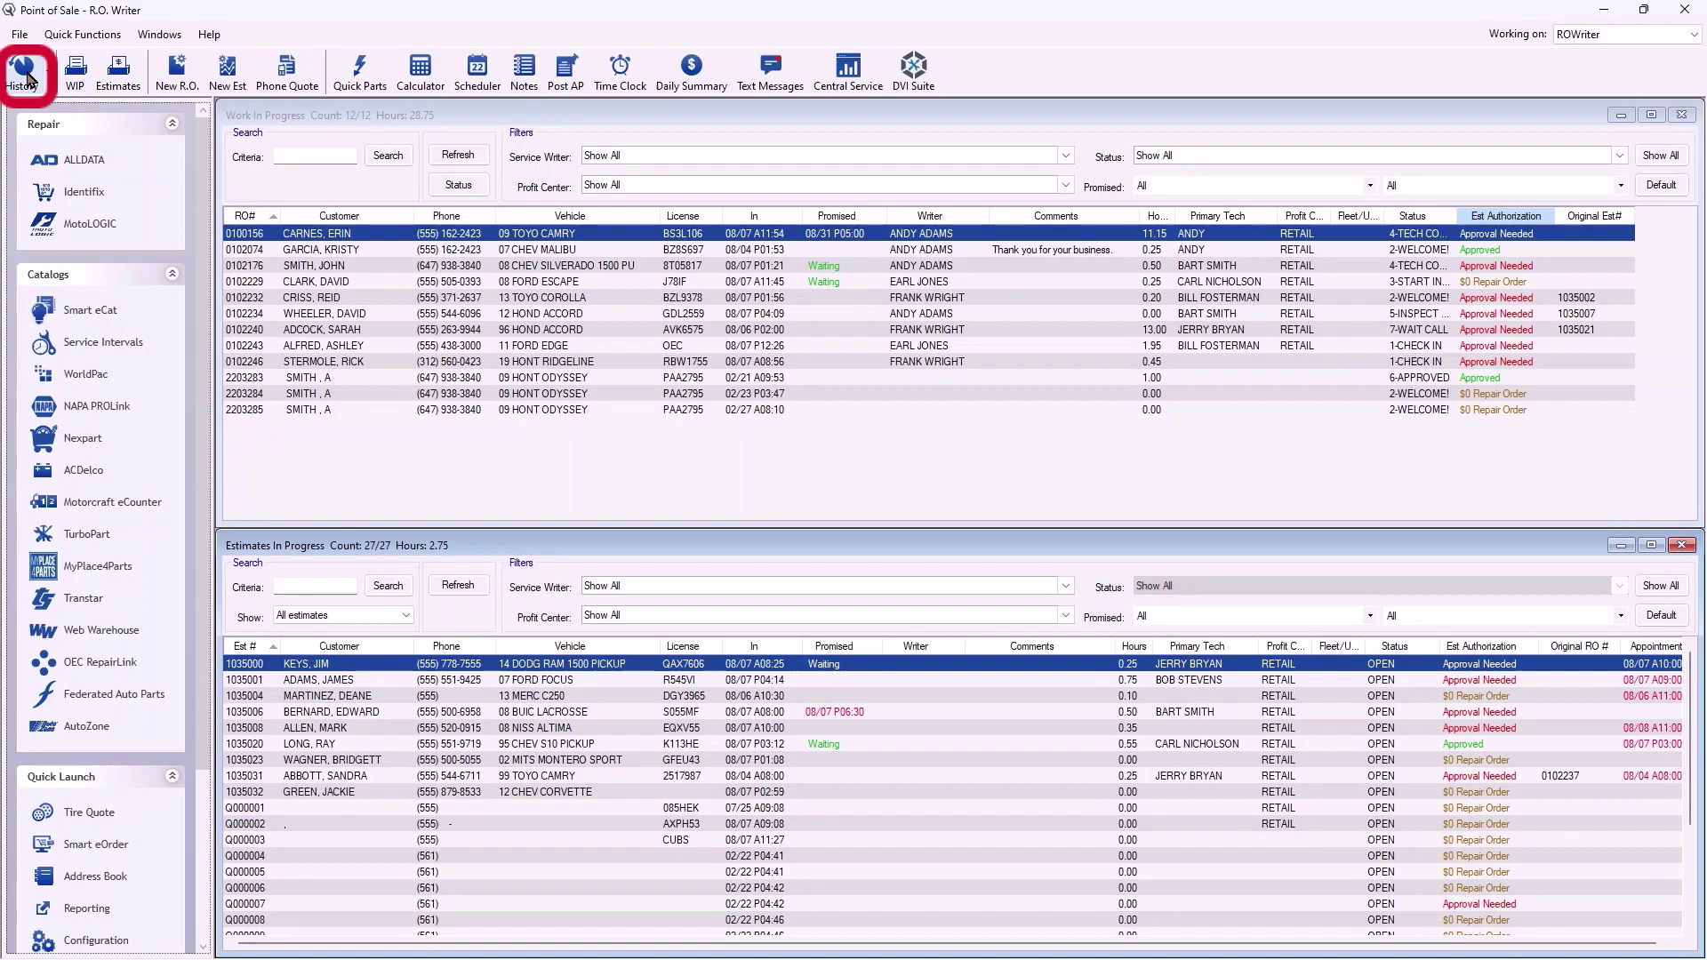
# - Open and cancel the customer repair history lookup, then bring the WIP and Estimates lists forward
pyautogui.click(24, 71)
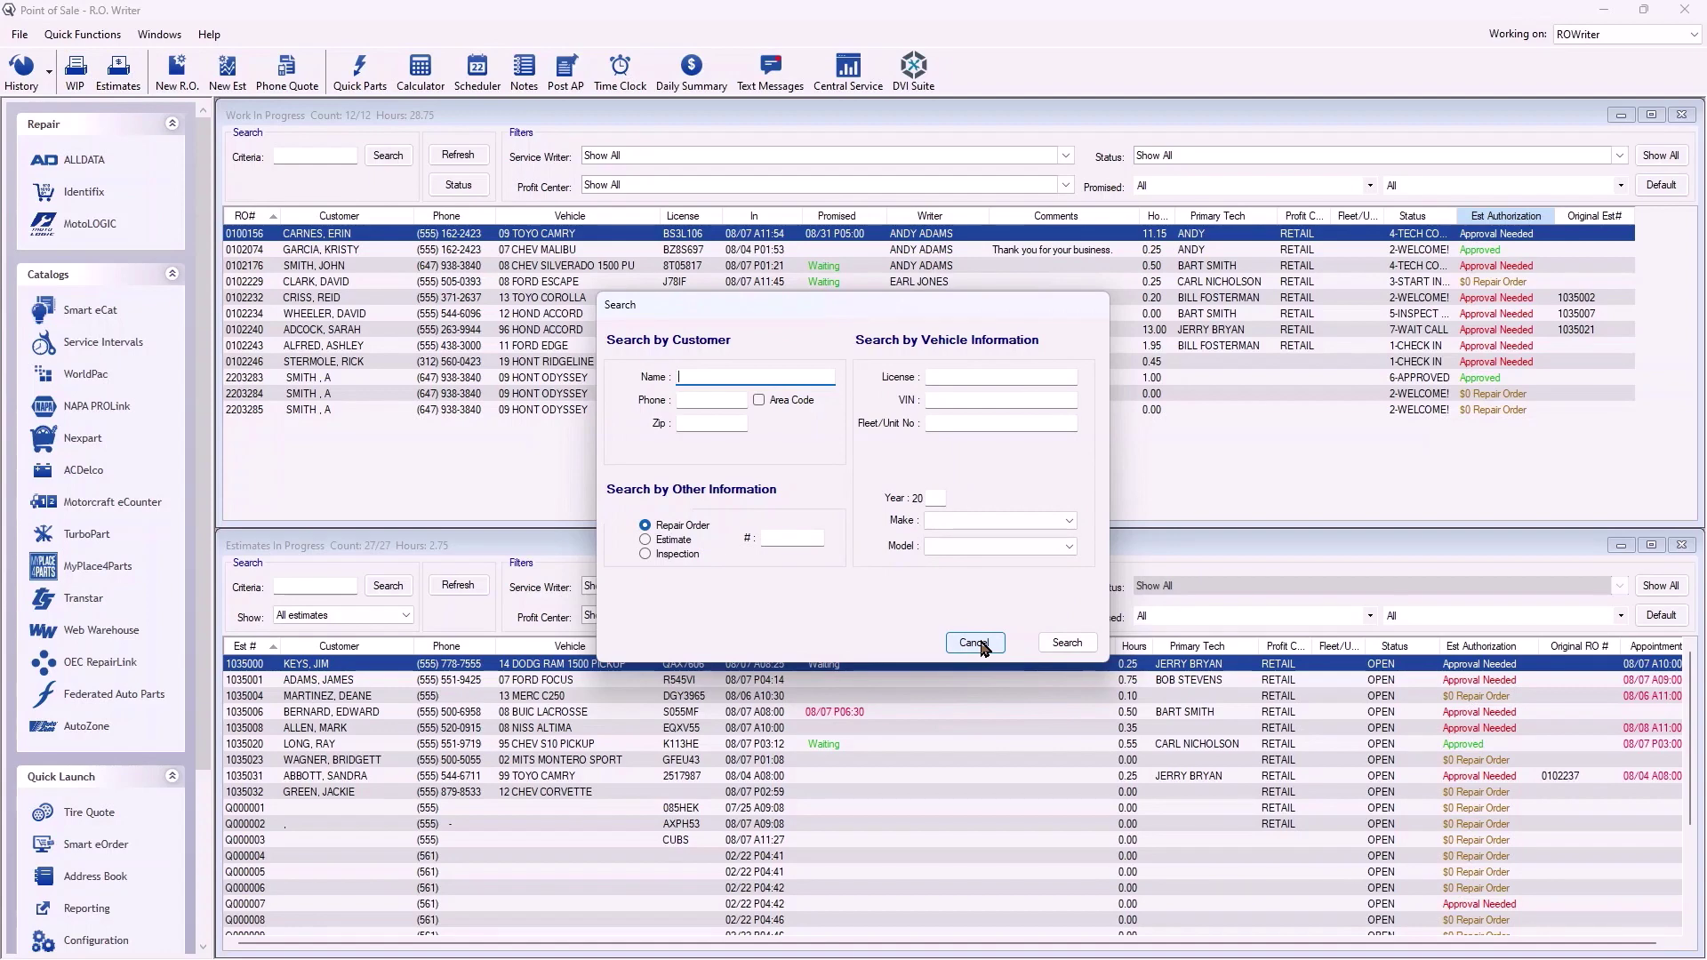
pyautogui.click(973, 643)
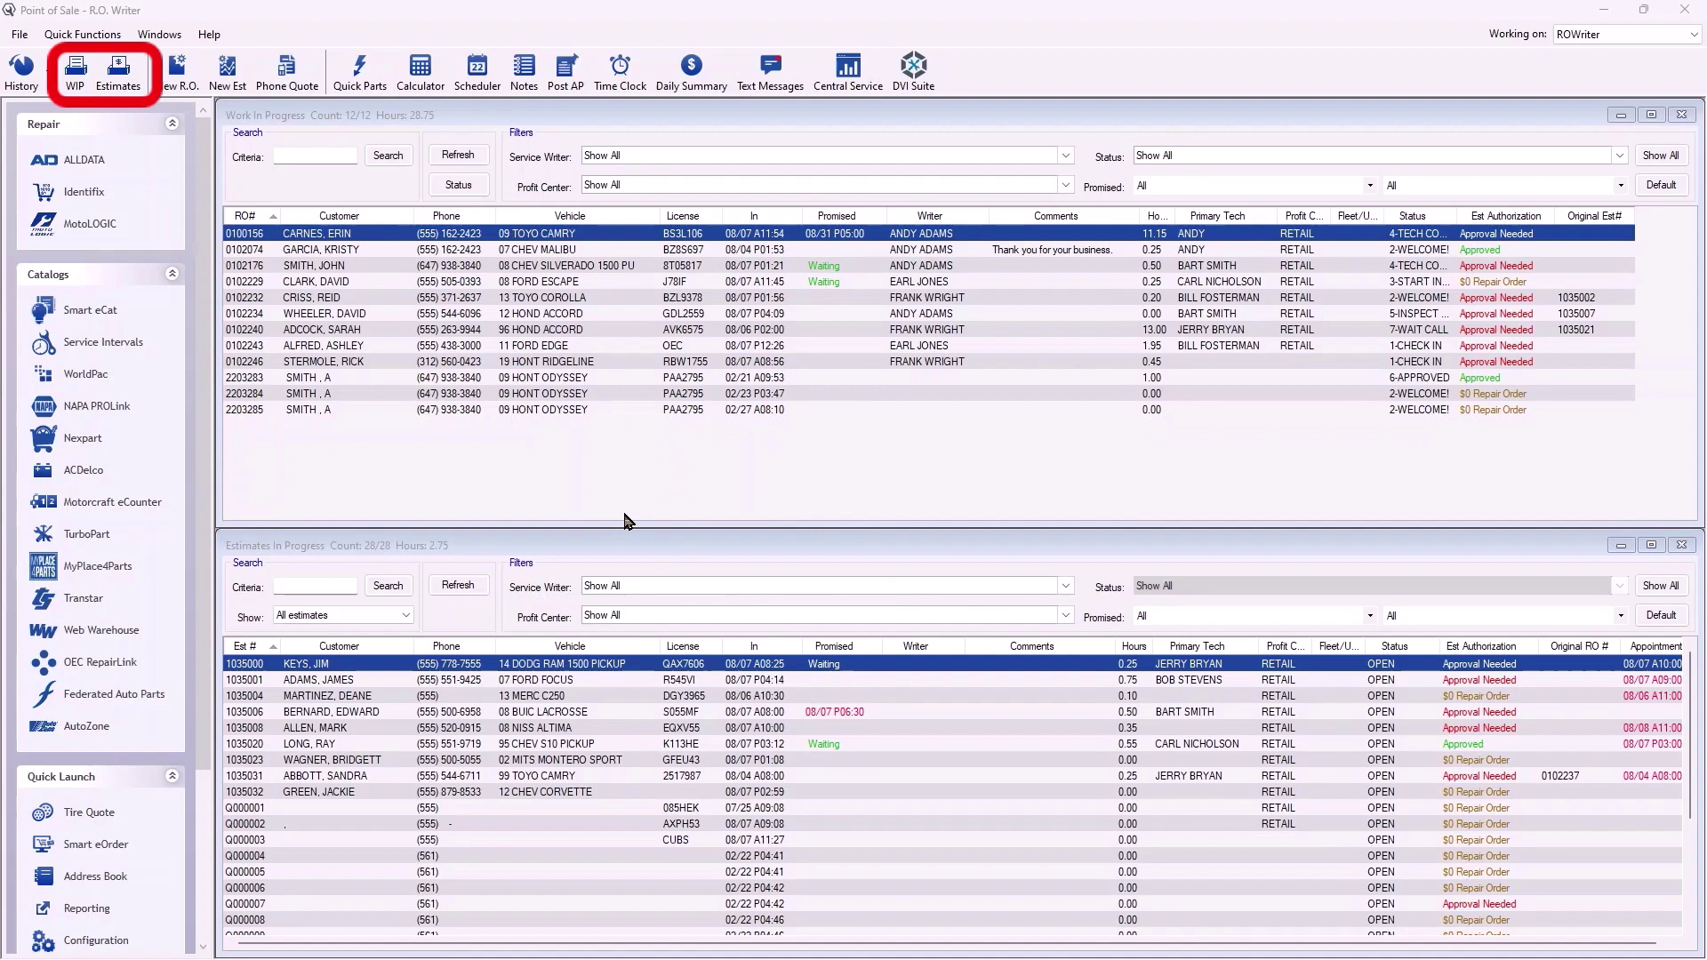
pyautogui.click(78, 80)
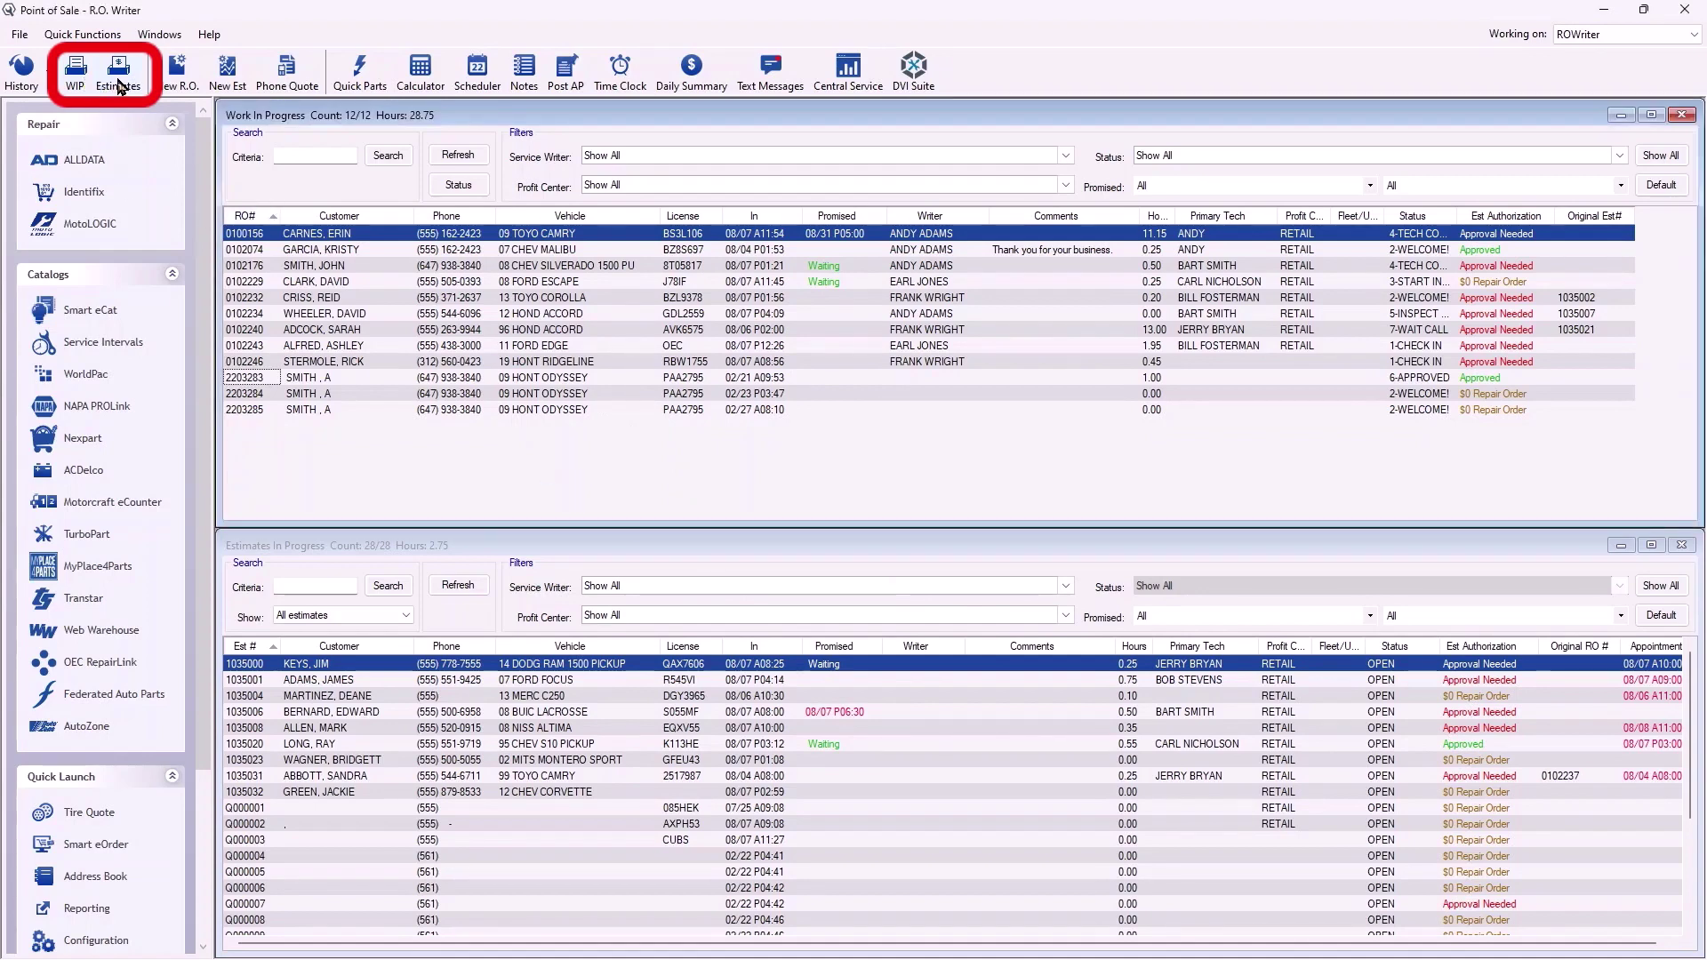
pyautogui.click(118, 76)
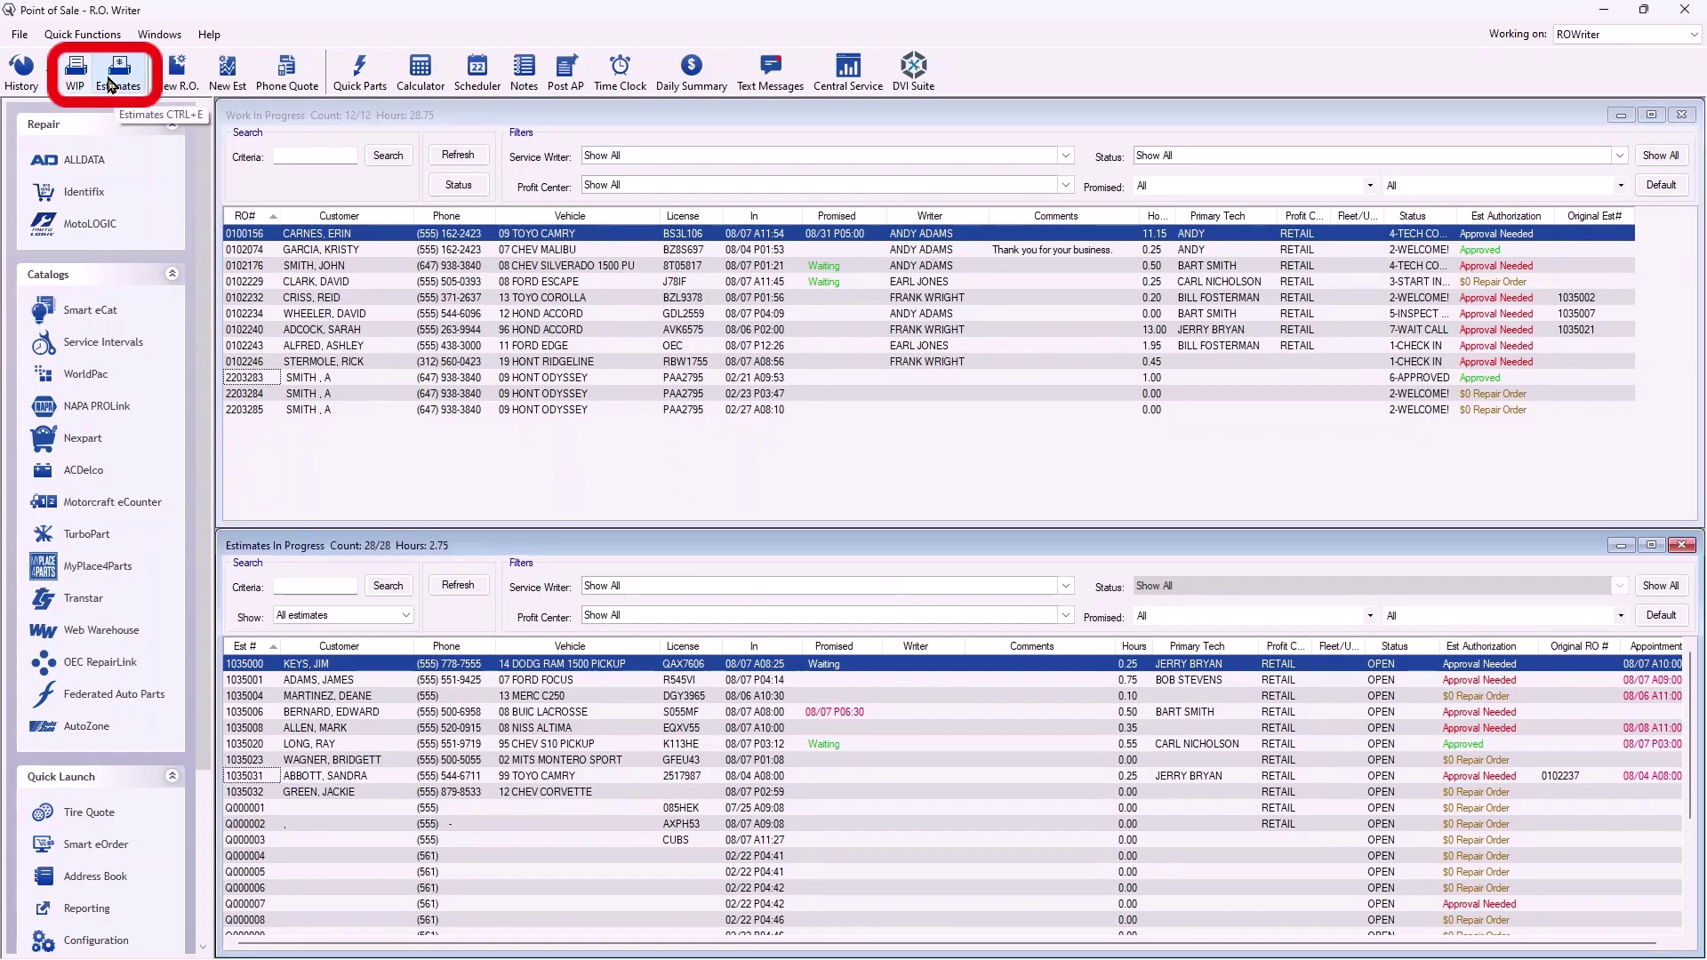
pyautogui.click(92, 82)
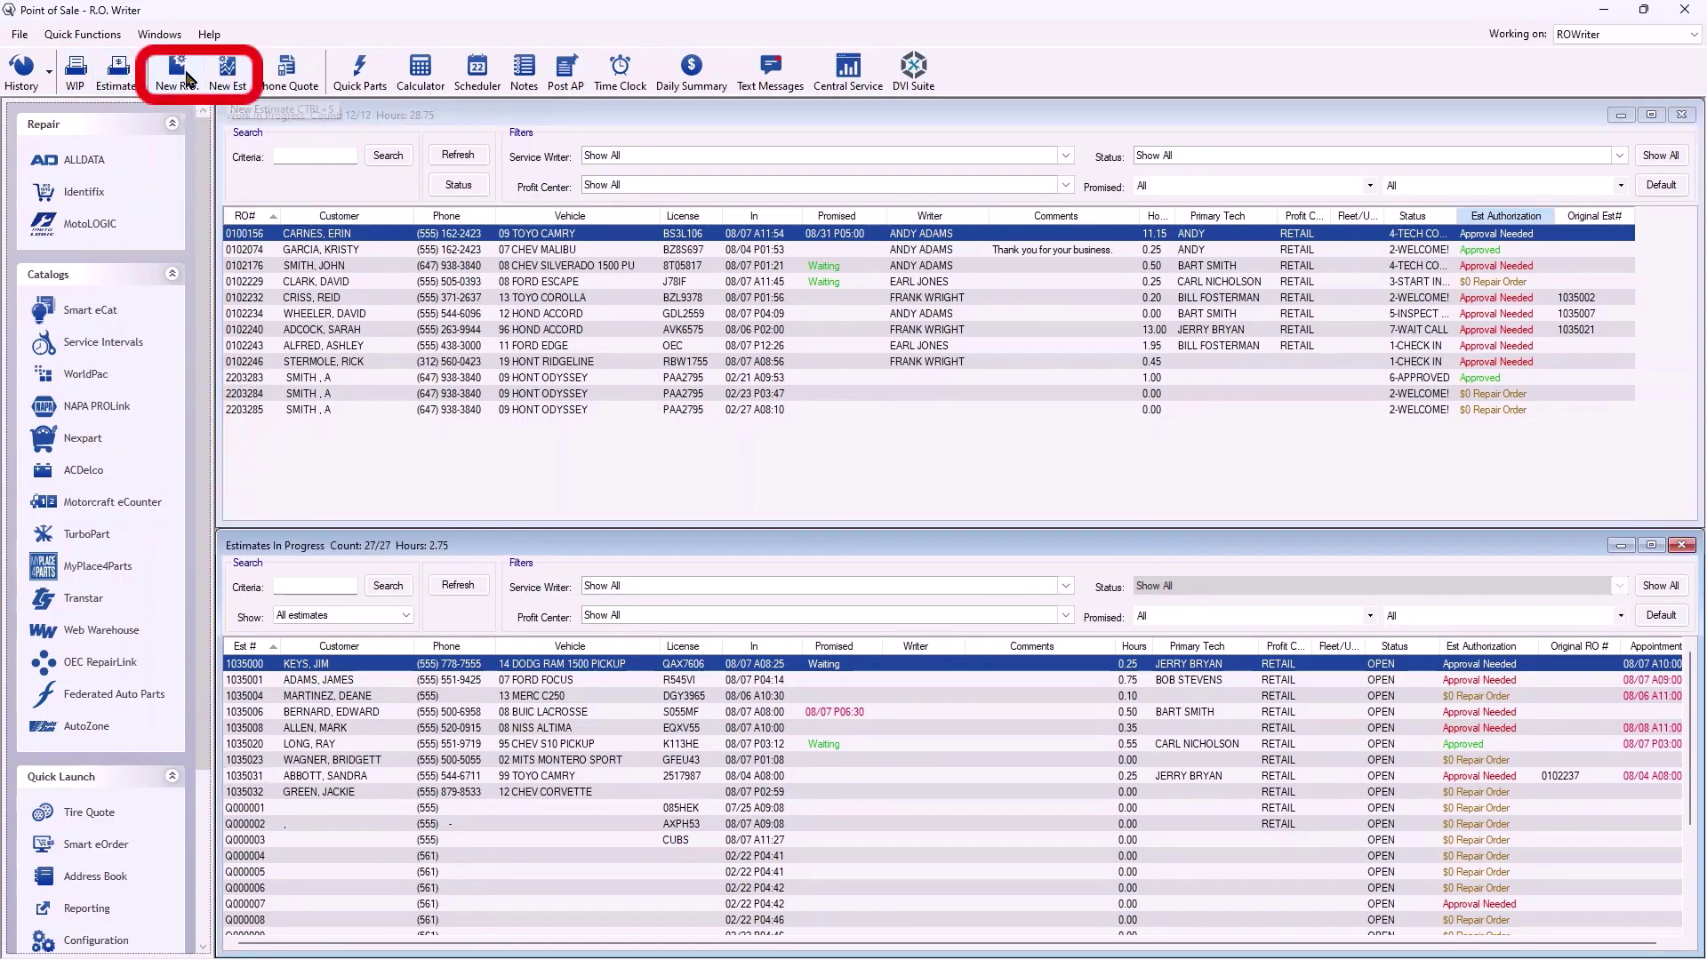
# - Start a new repair order and a new estimate, cancelling each customer search
pyautogui.click(184, 76)
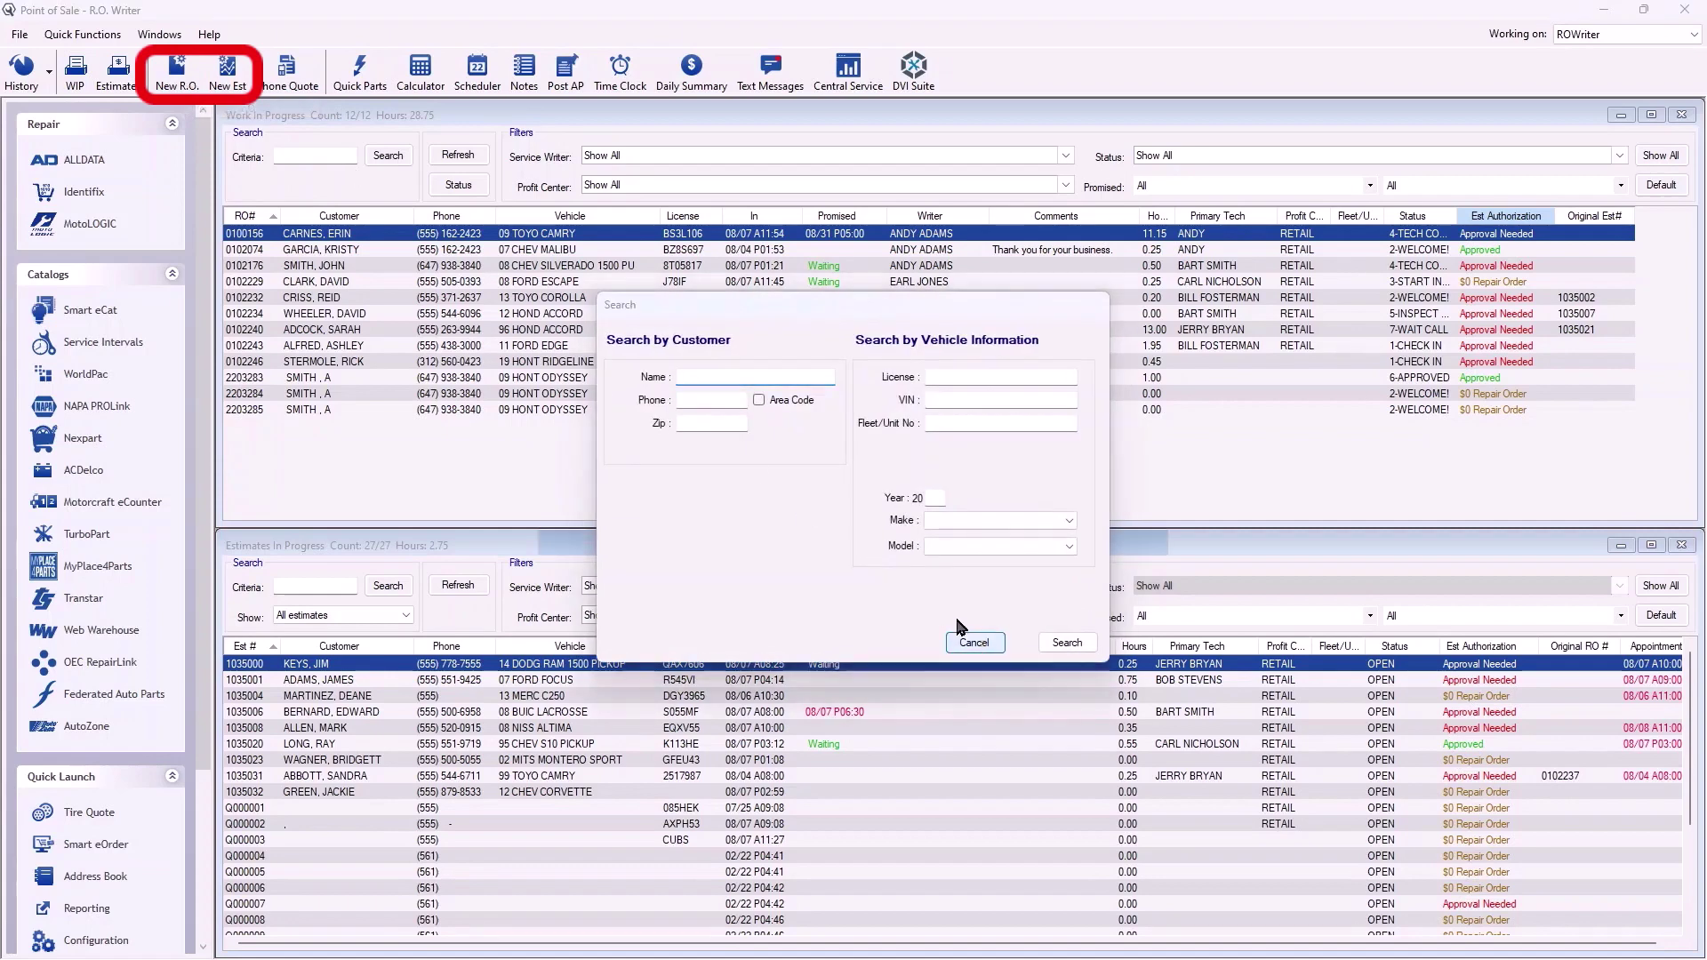
pyautogui.click(975, 643)
pyautogui.click(227, 71)
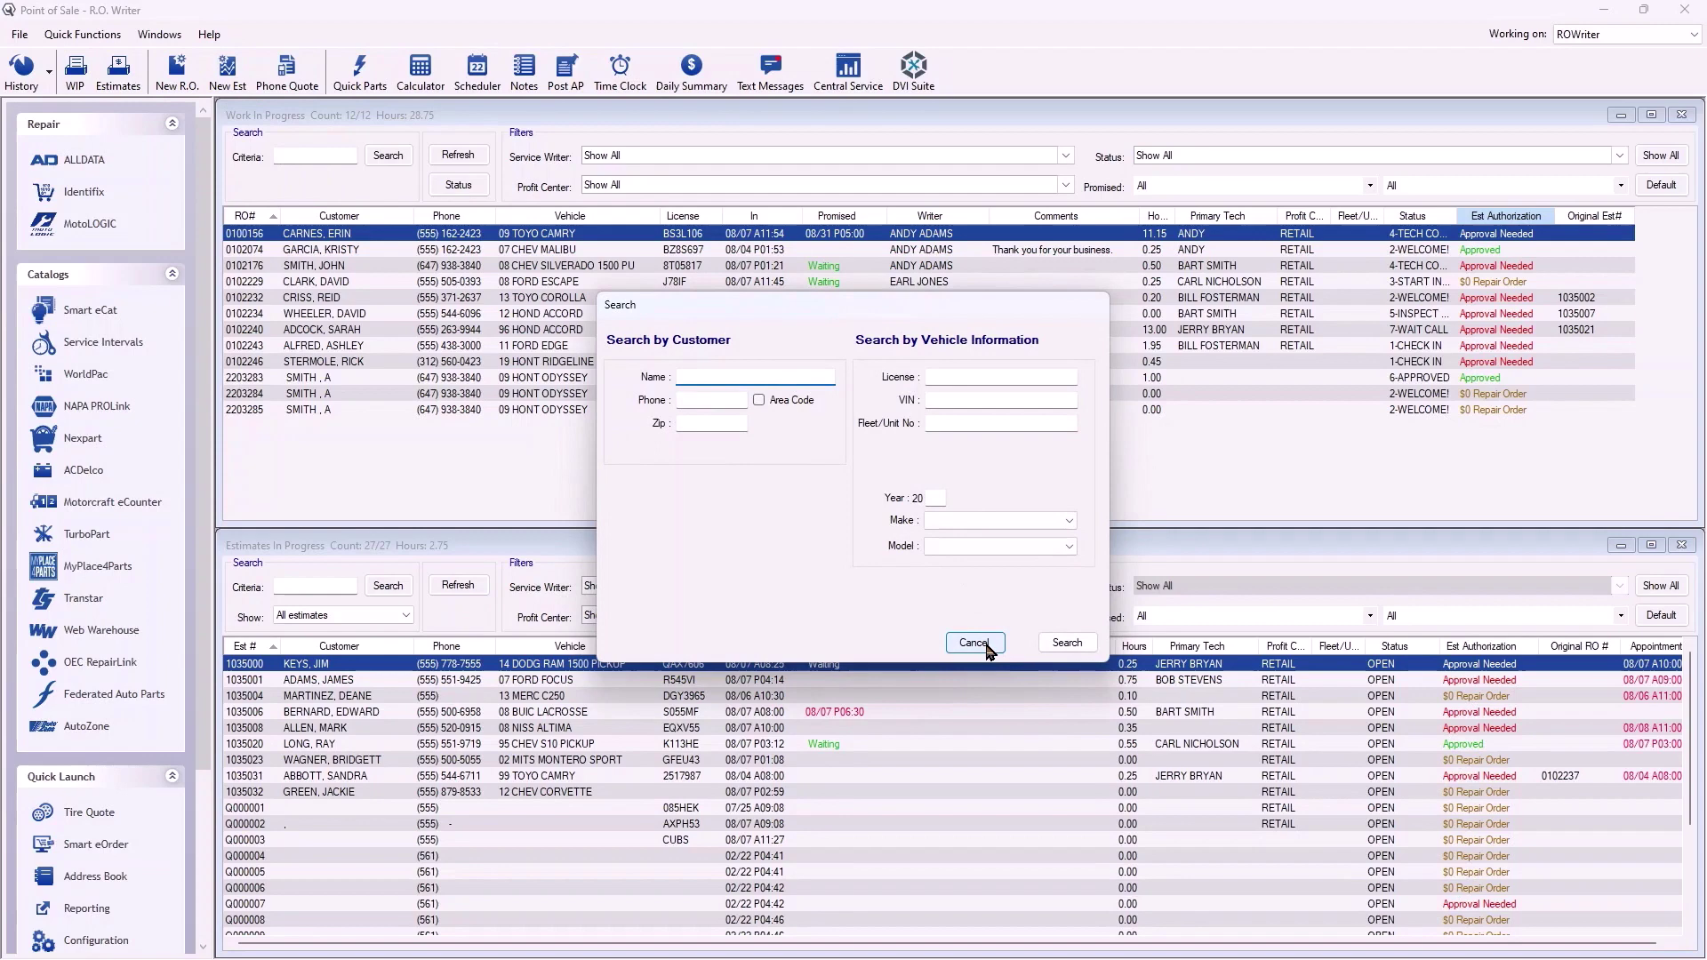
pyautogui.click(975, 642)
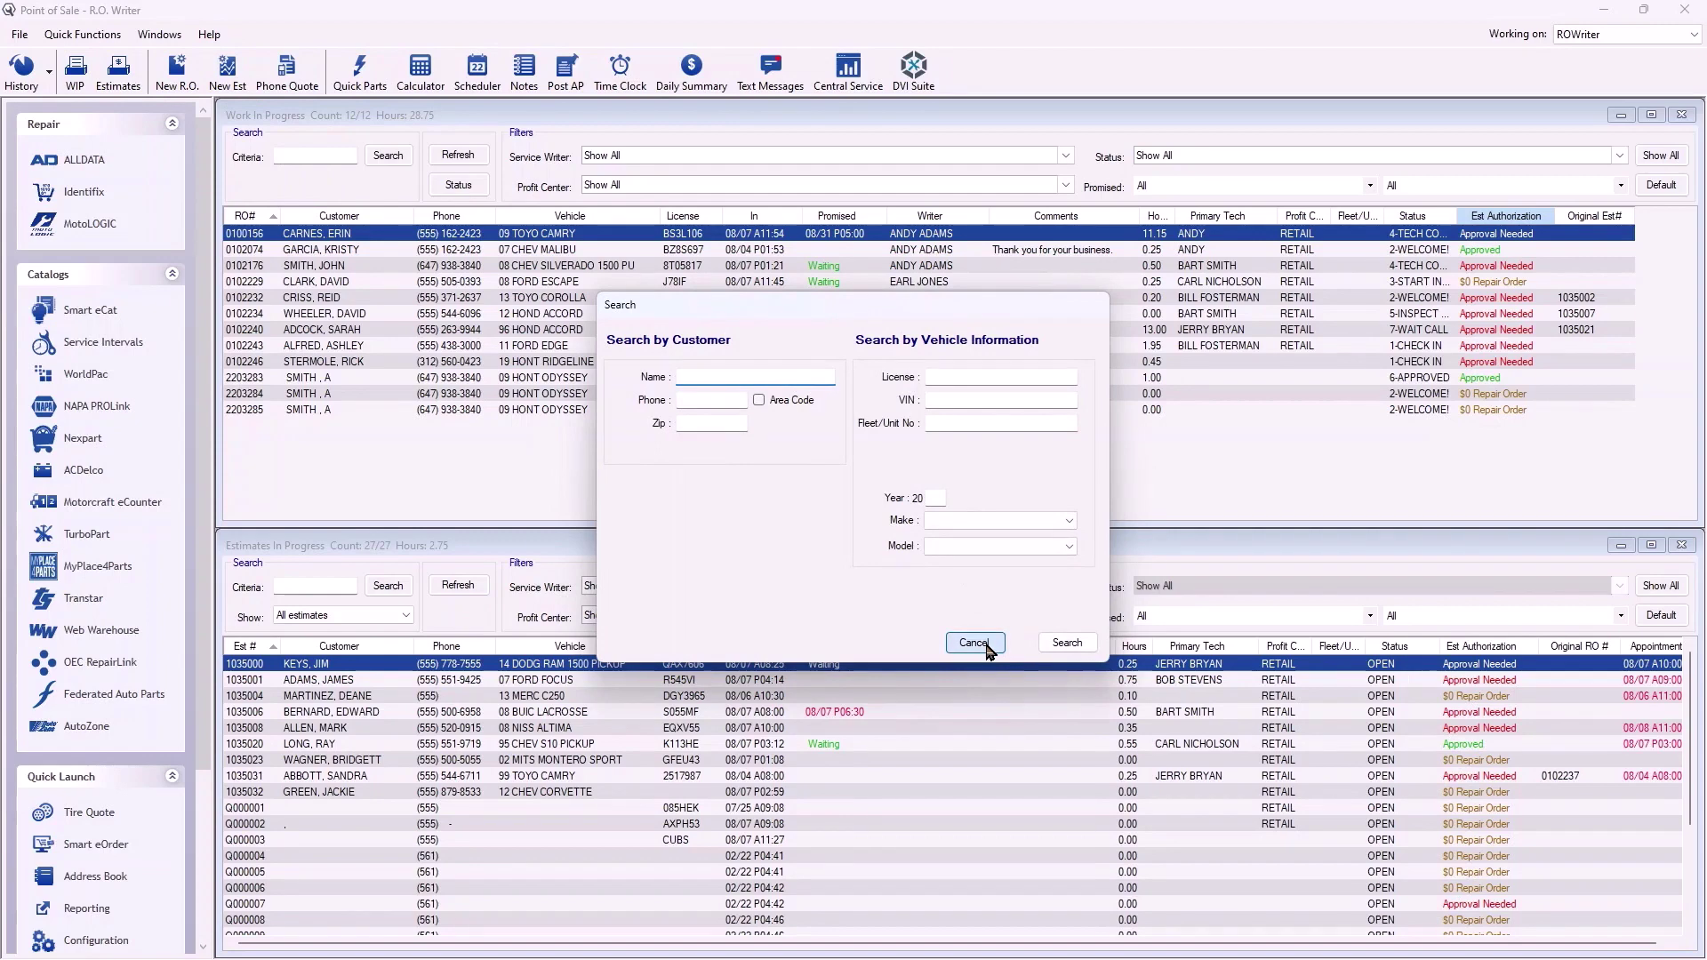
# - Start a phone quote estimate, view its parts and labor details, then close it
pyautogui.click(287, 79)
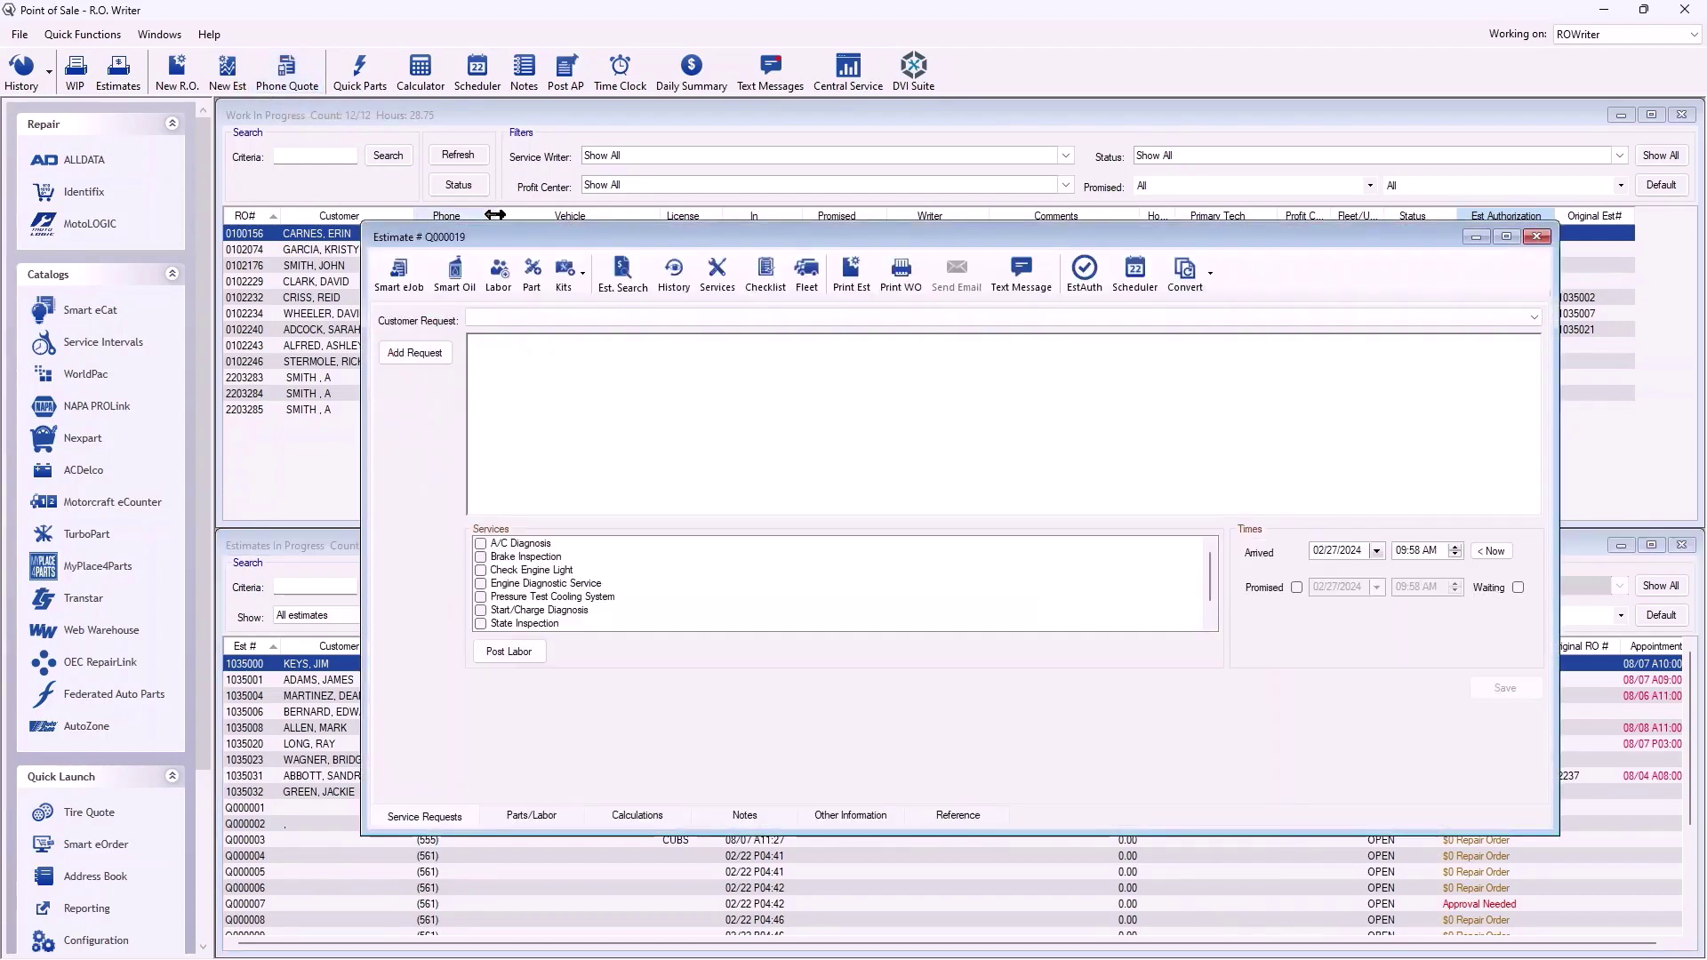
pyautogui.click(539, 816)
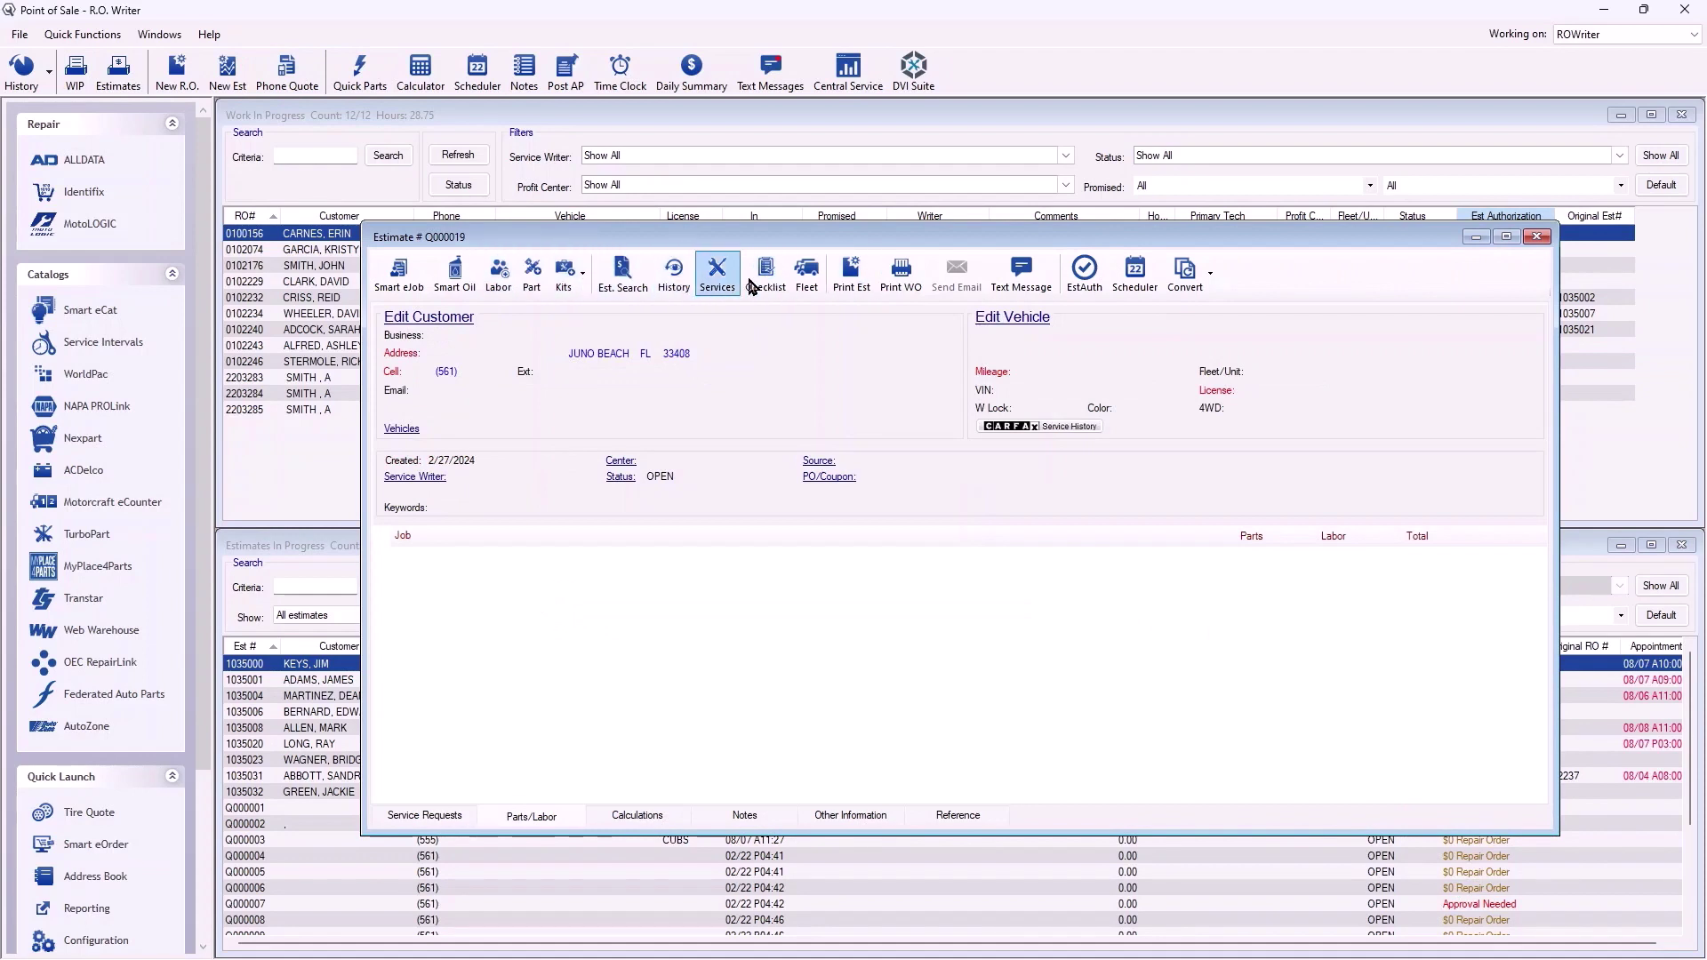
pyautogui.click(1550, 241)
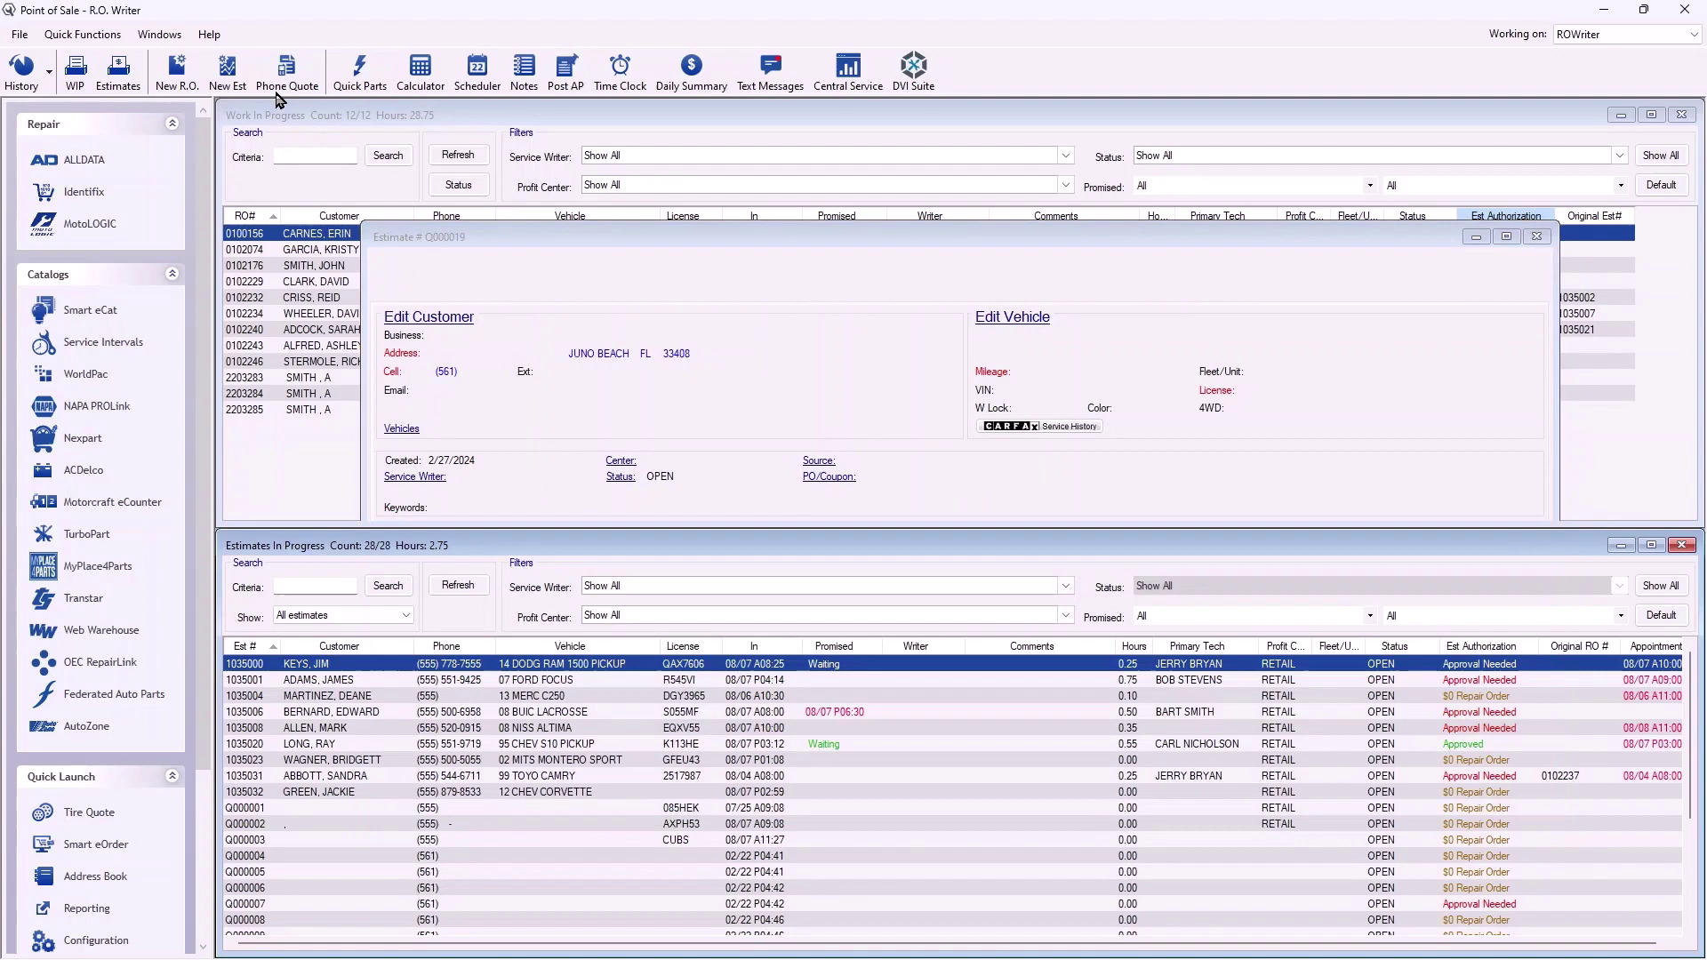
# - Search Quick Parts for part number 121, listing 13 matching inventory parts
pyautogui.click(352, 78)
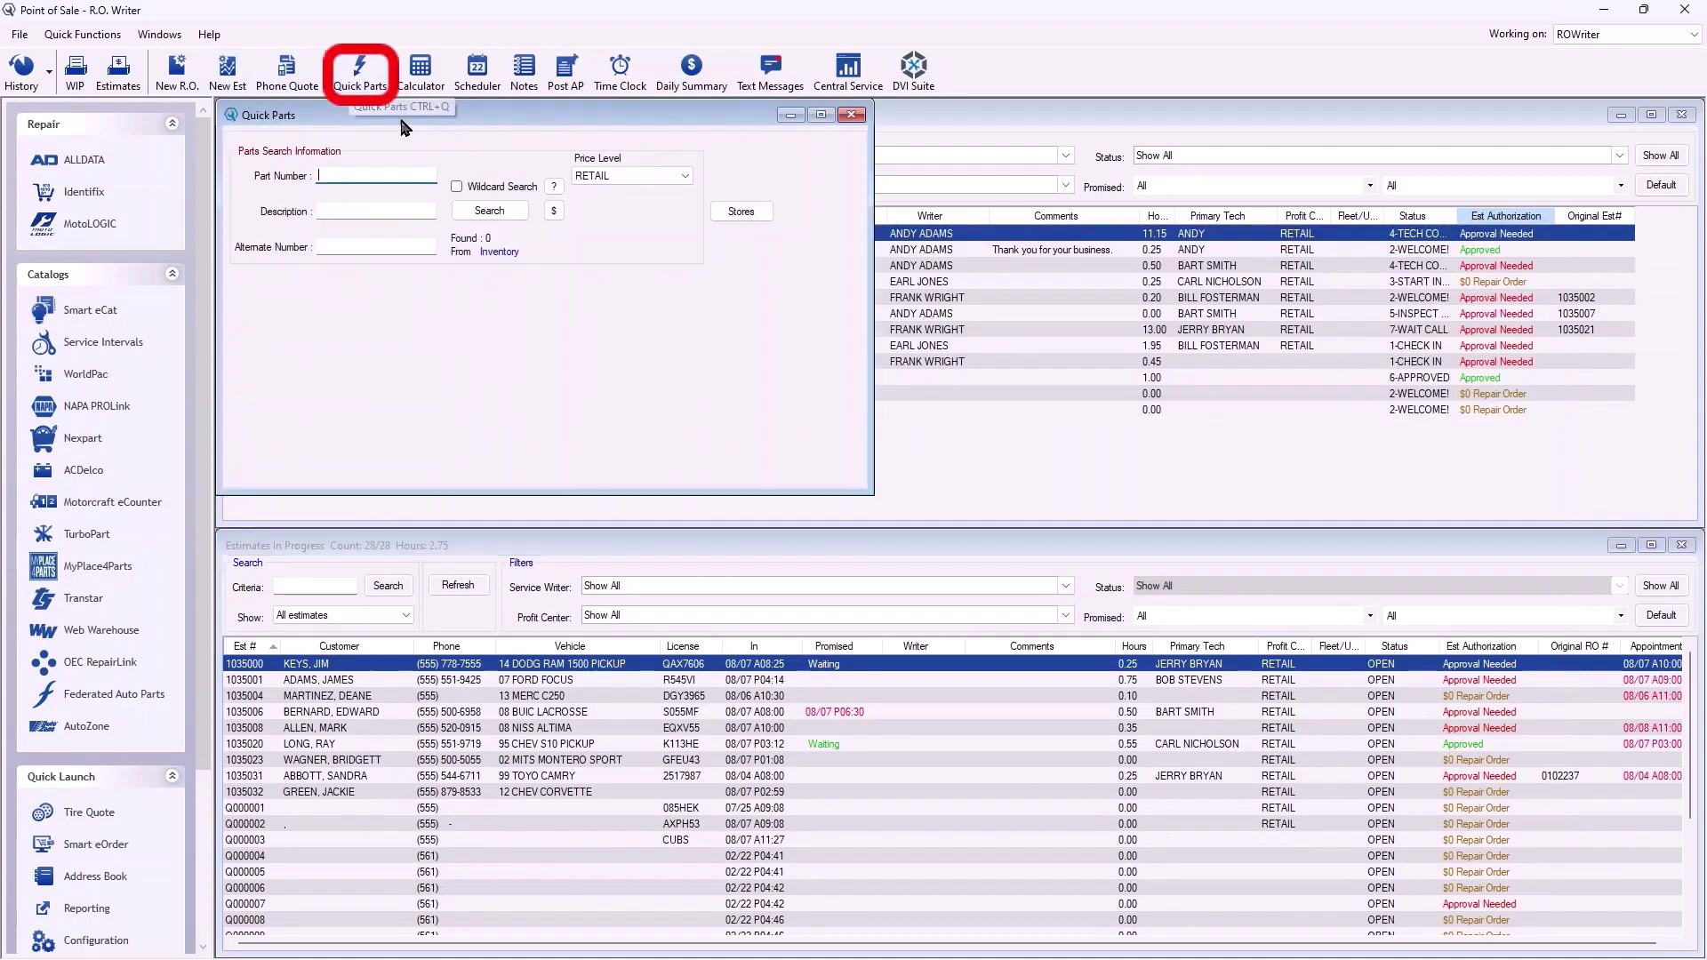
pyautogui.write('QWQ')
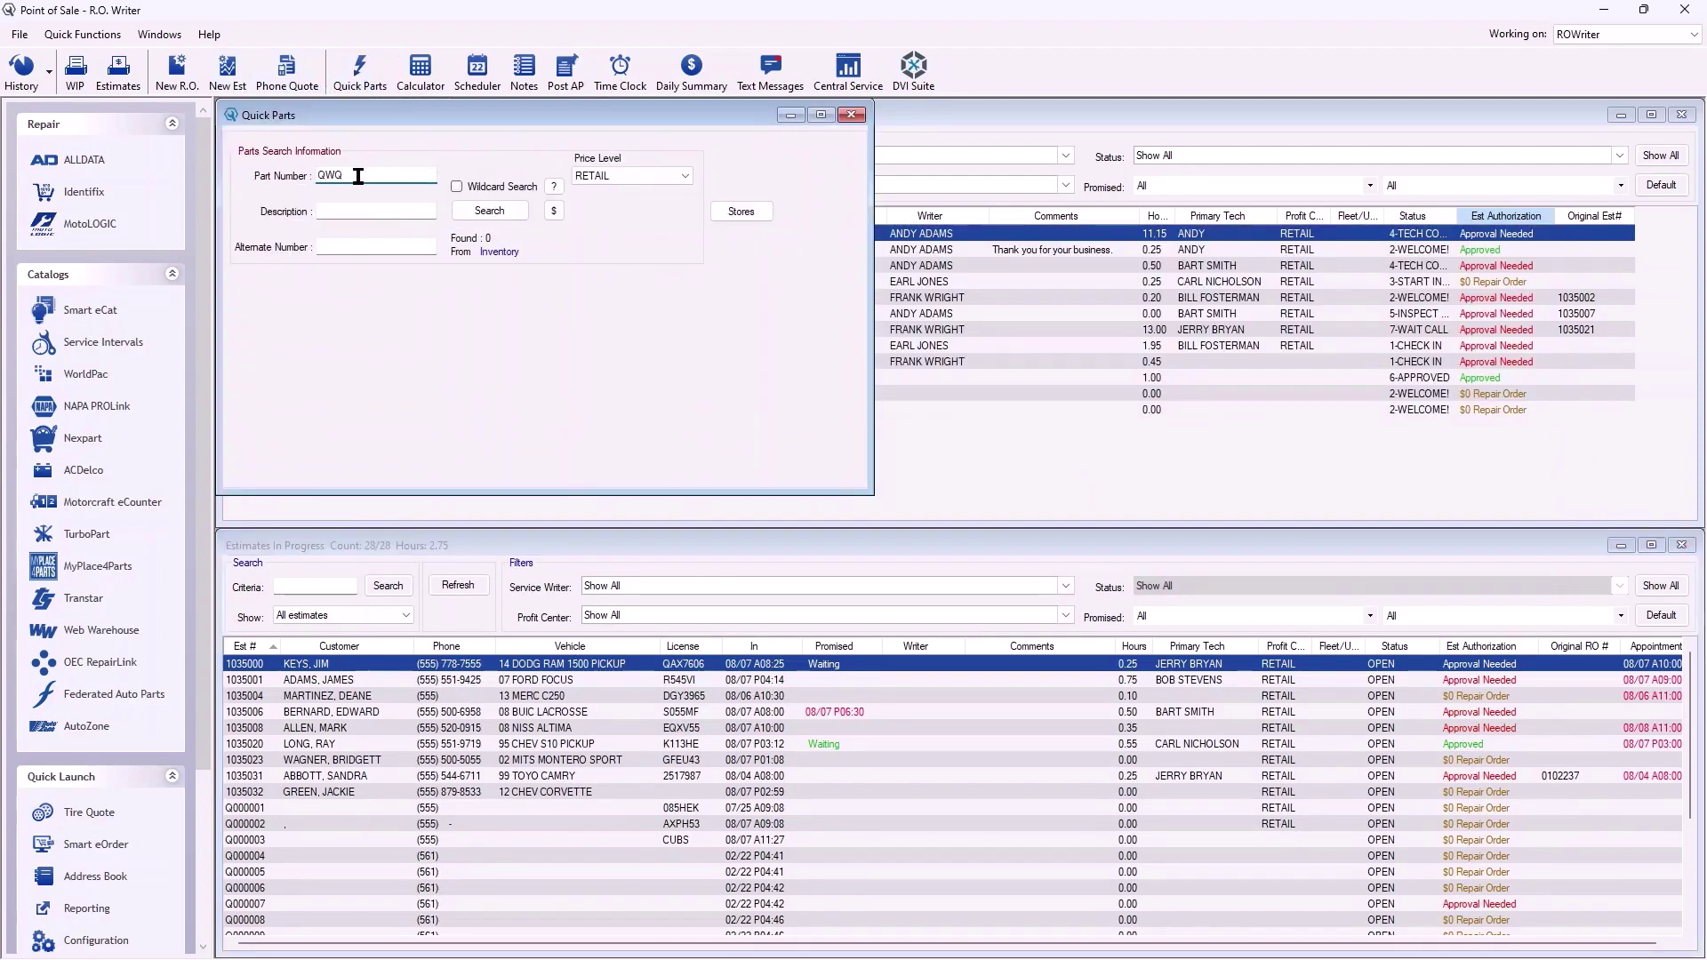
pyautogui.press('BackSpace')
pyautogui.press('BackSpace')
pyautogui.press('BackSpace')
pyautogui.write('121')
pyautogui.click(498, 211)
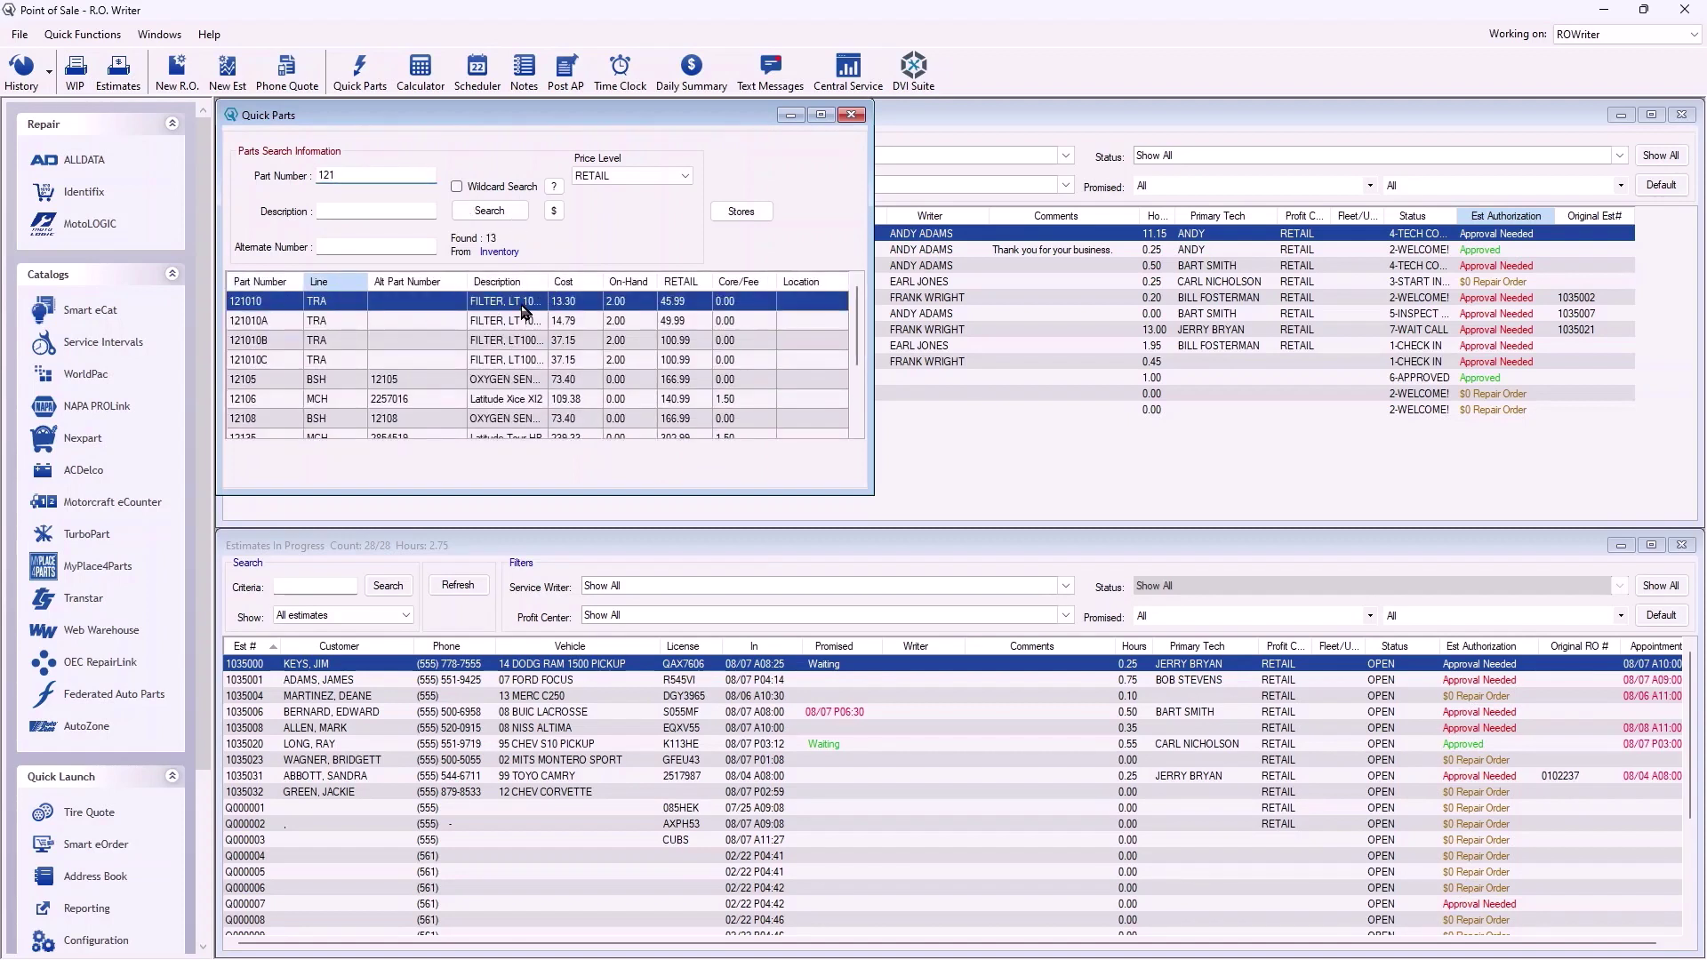
pyautogui.click(424, 77)
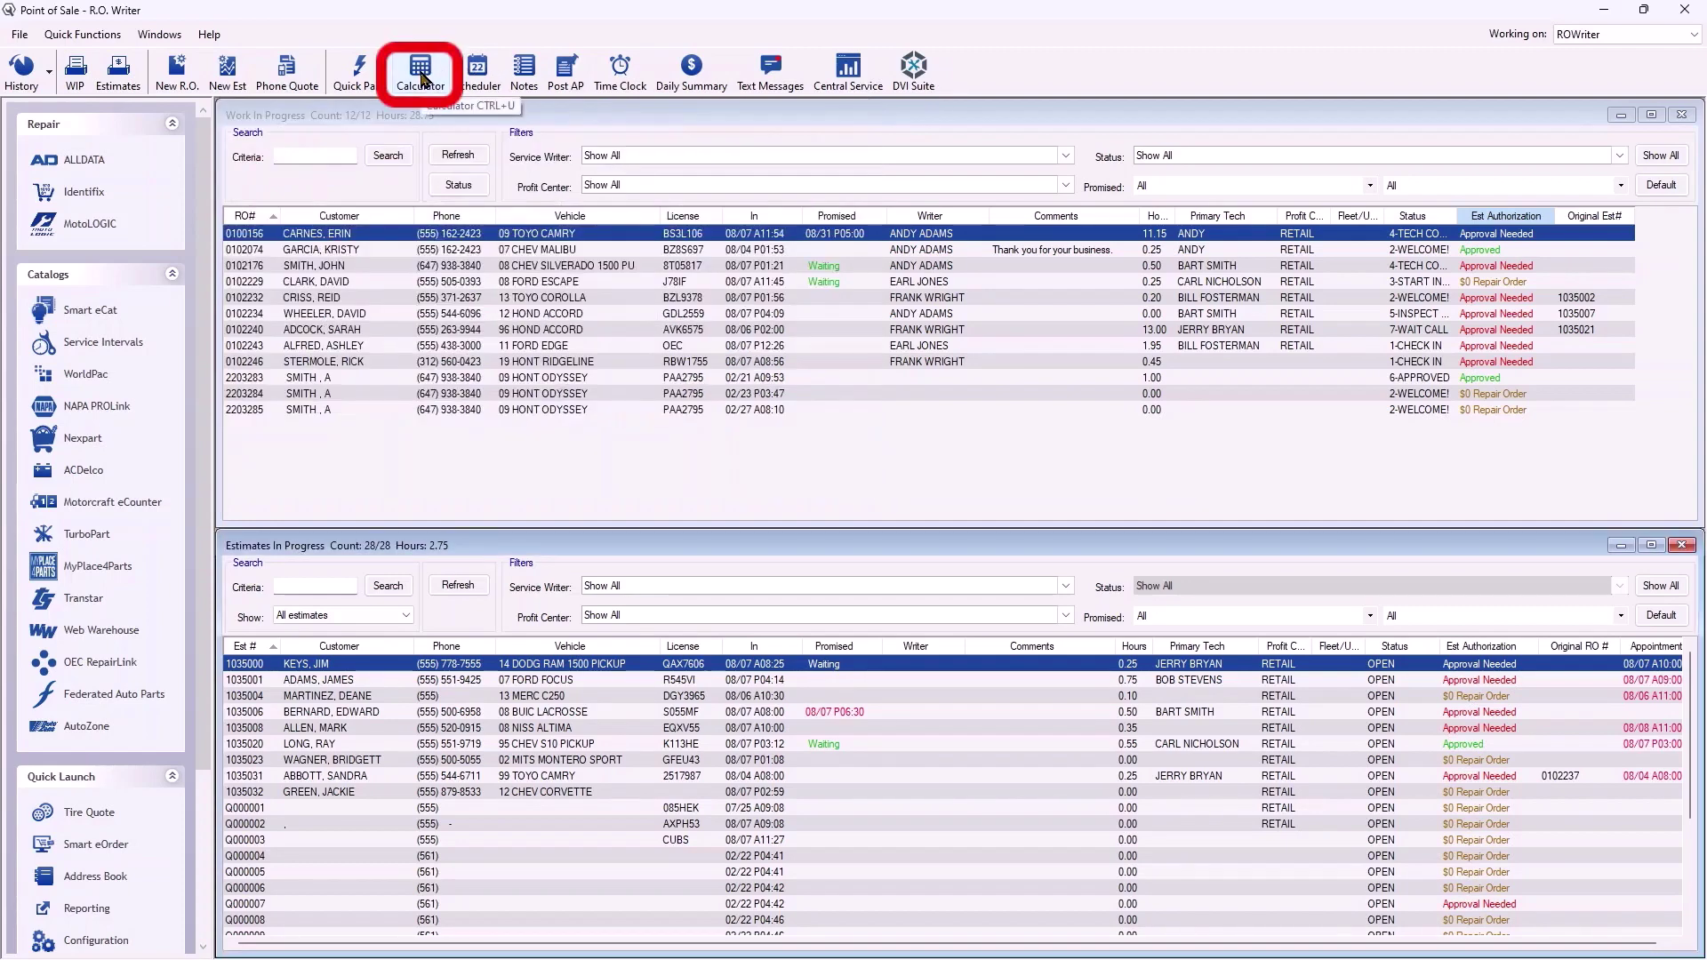
pyautogui.click(421, 80)
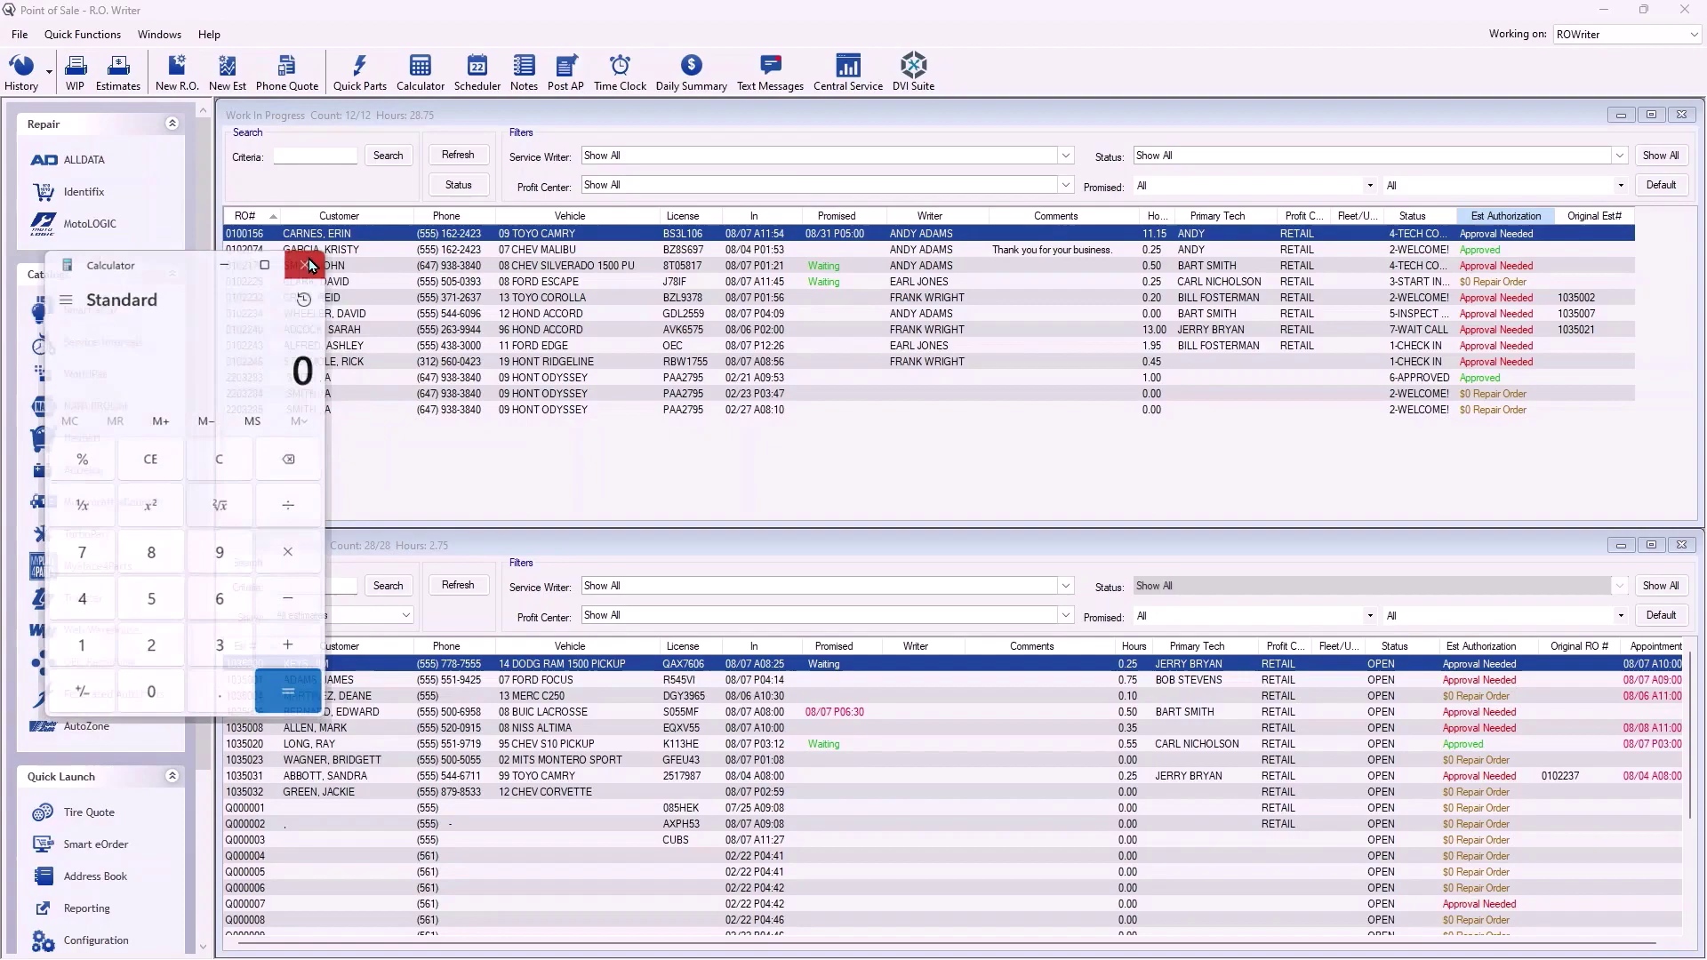
pyautogui.click(308, 262)
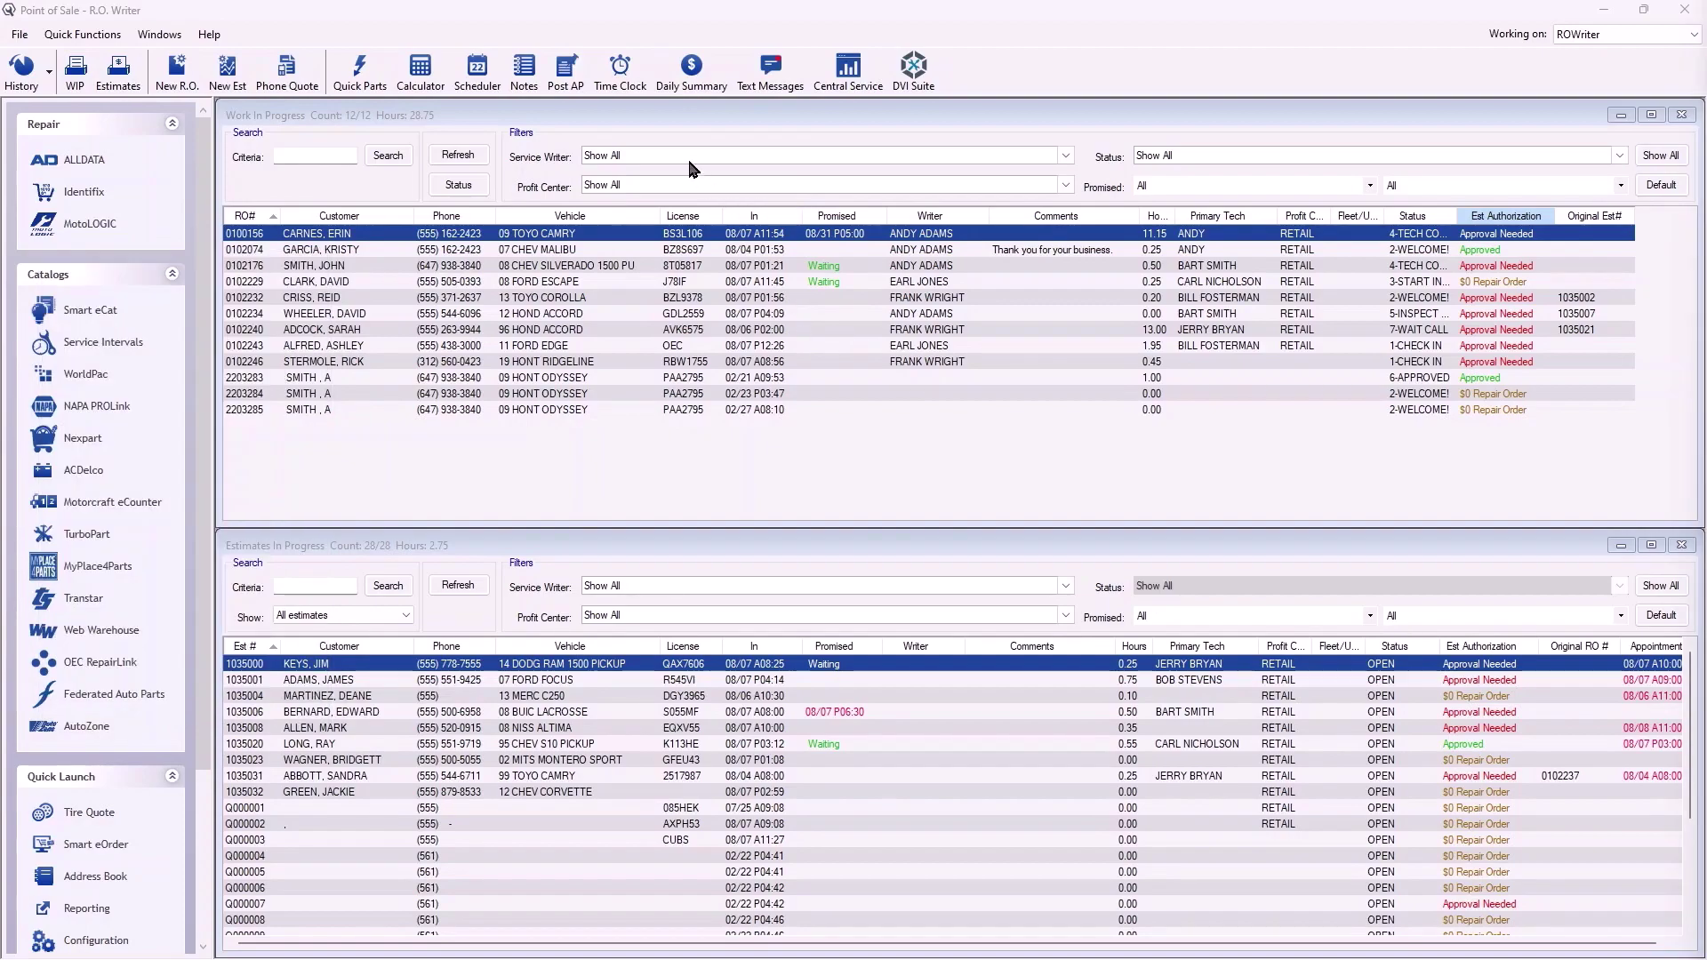
pyautogui.click(480, 80)
pyautogui.click(524, 71)
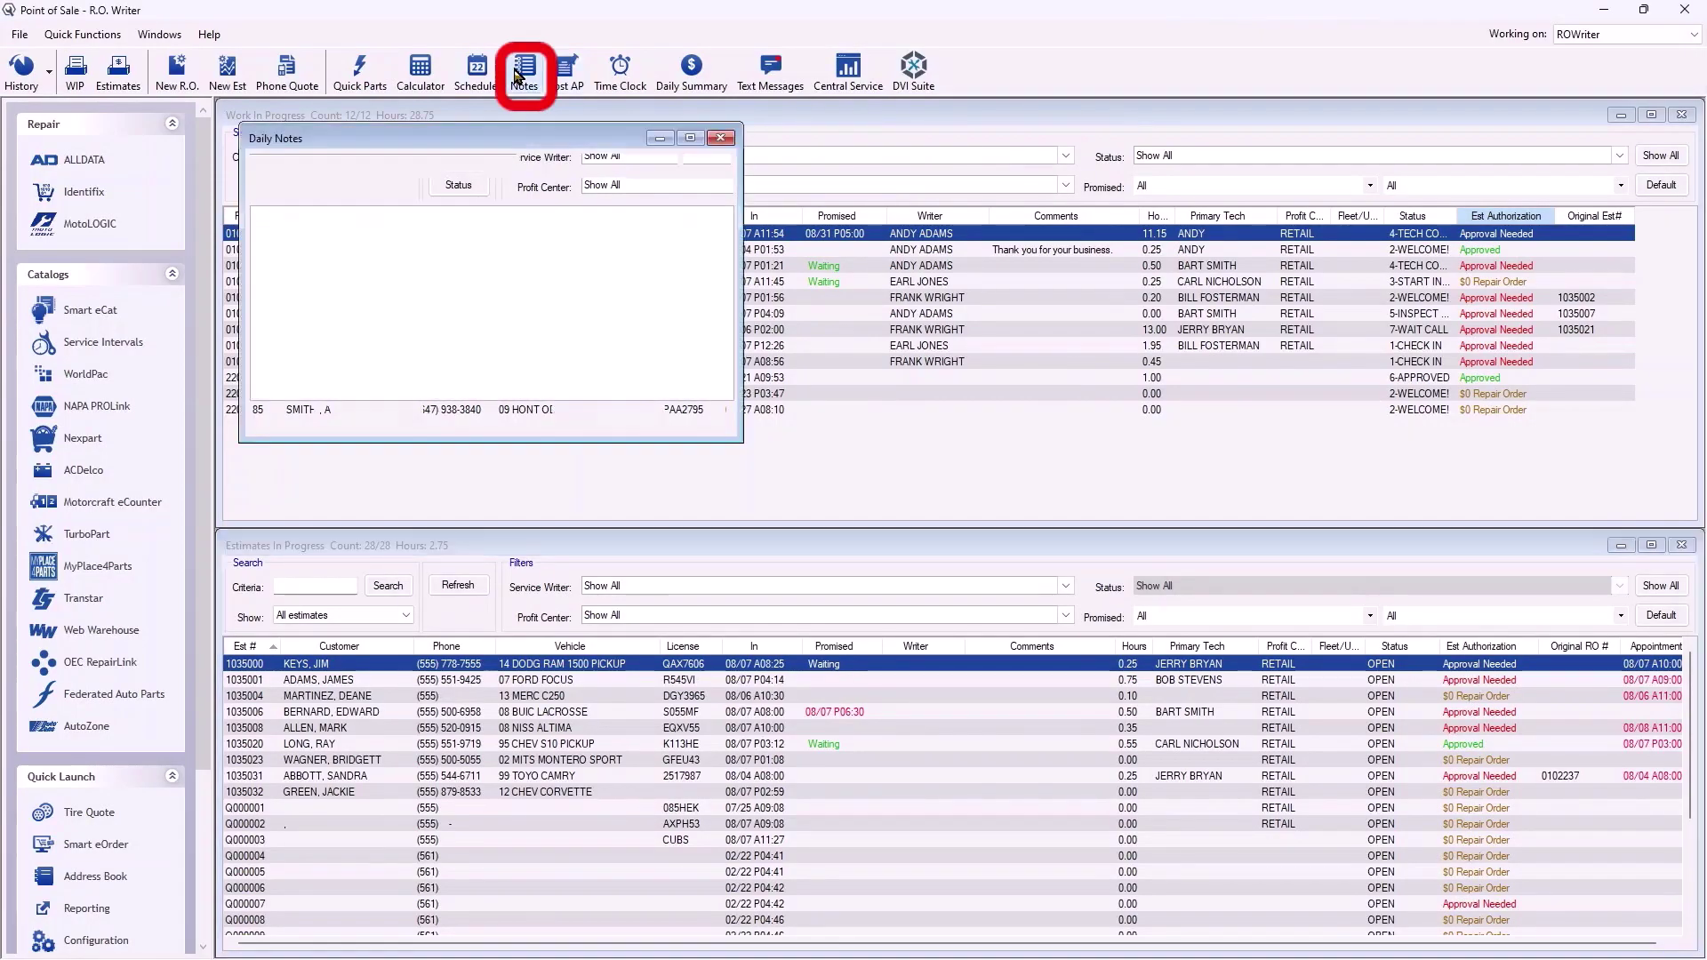
pyautogui.click(720, 140)
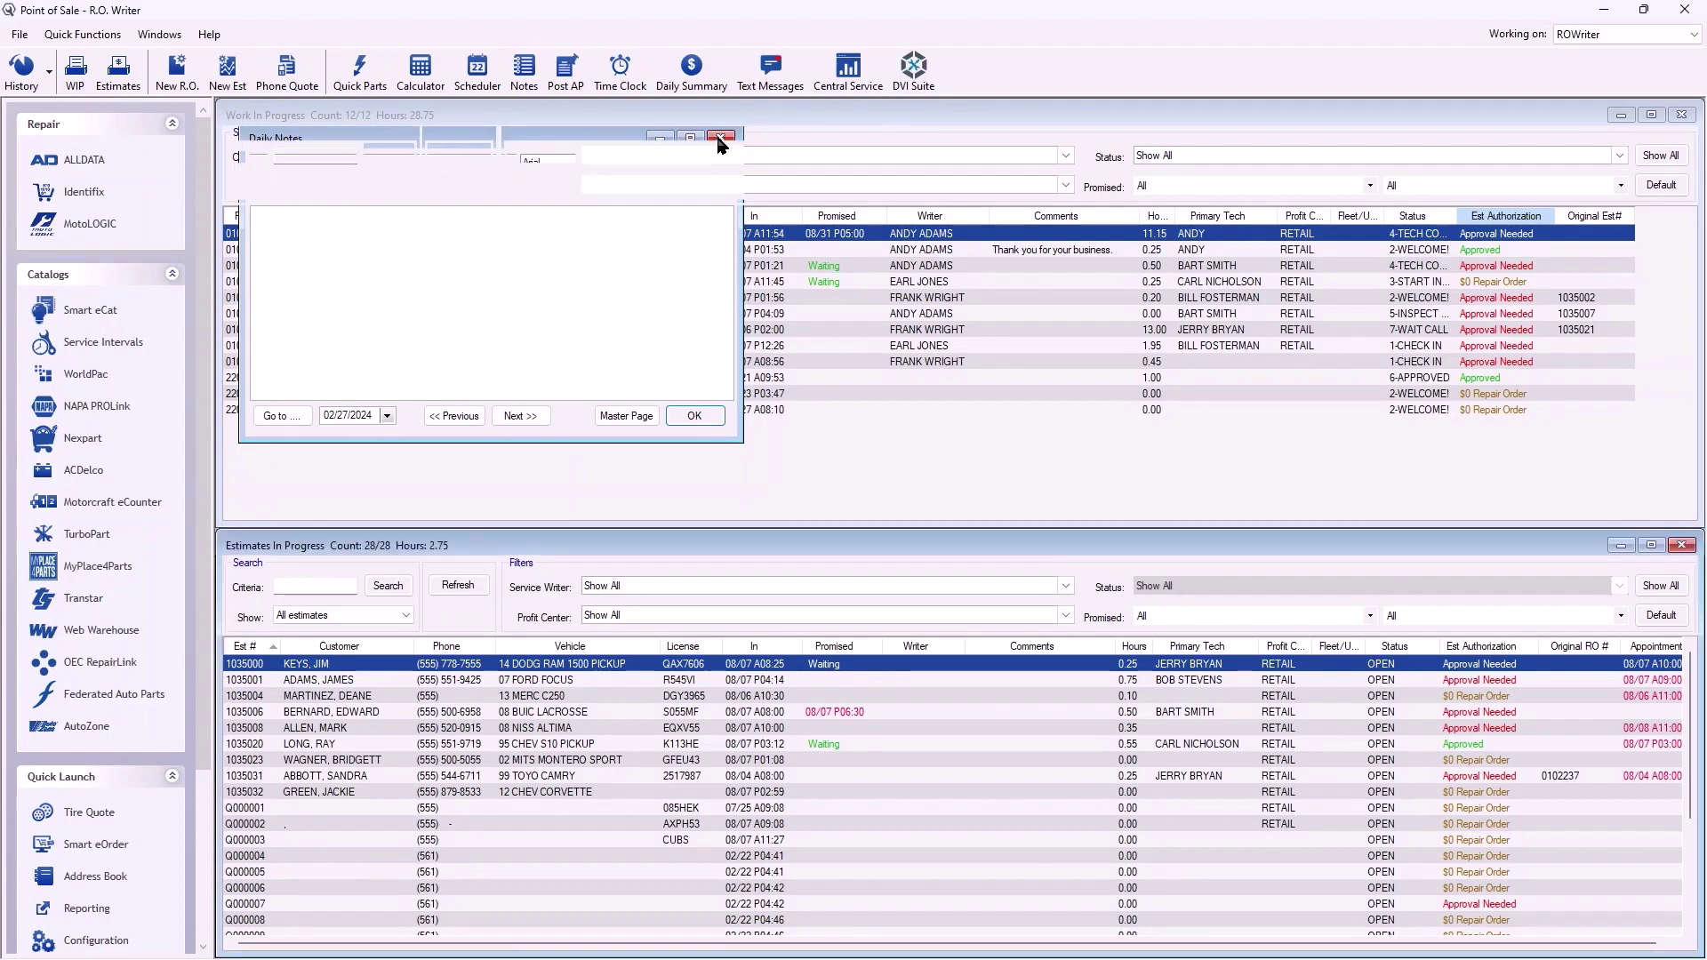
# - Start and cancel the Post AP invoice, then pick a technician in the Time Clock
pyautogui.hotkey('ctrl', 'p')
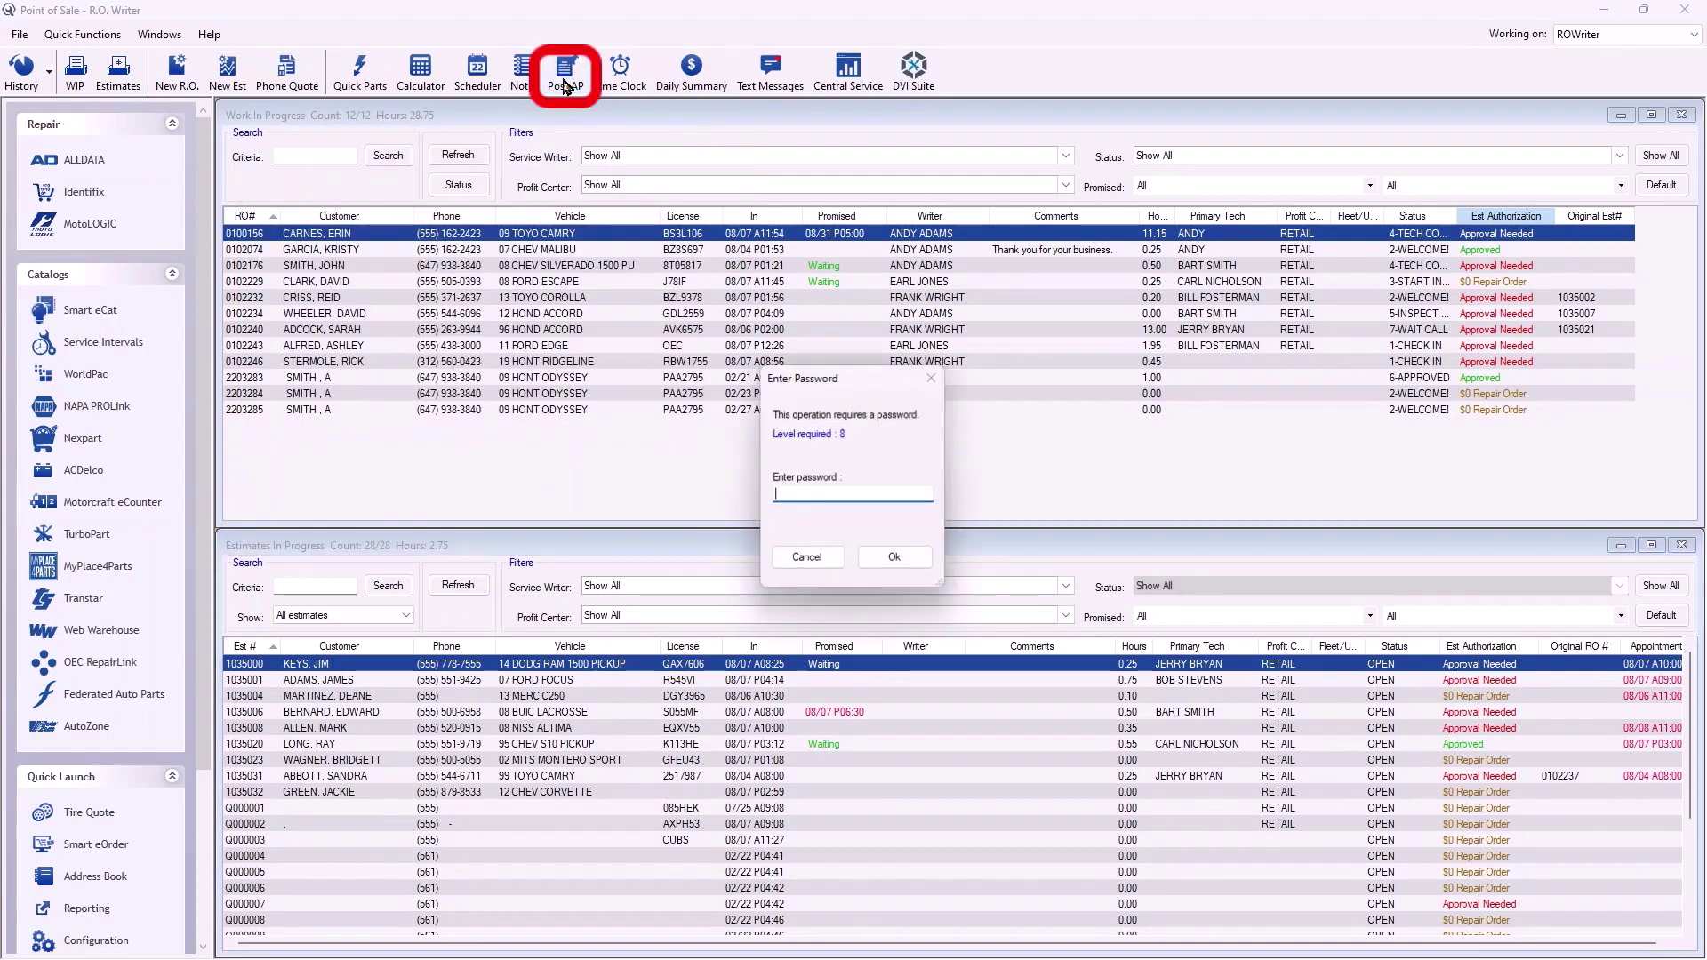
pyautogui.click(887, 560)
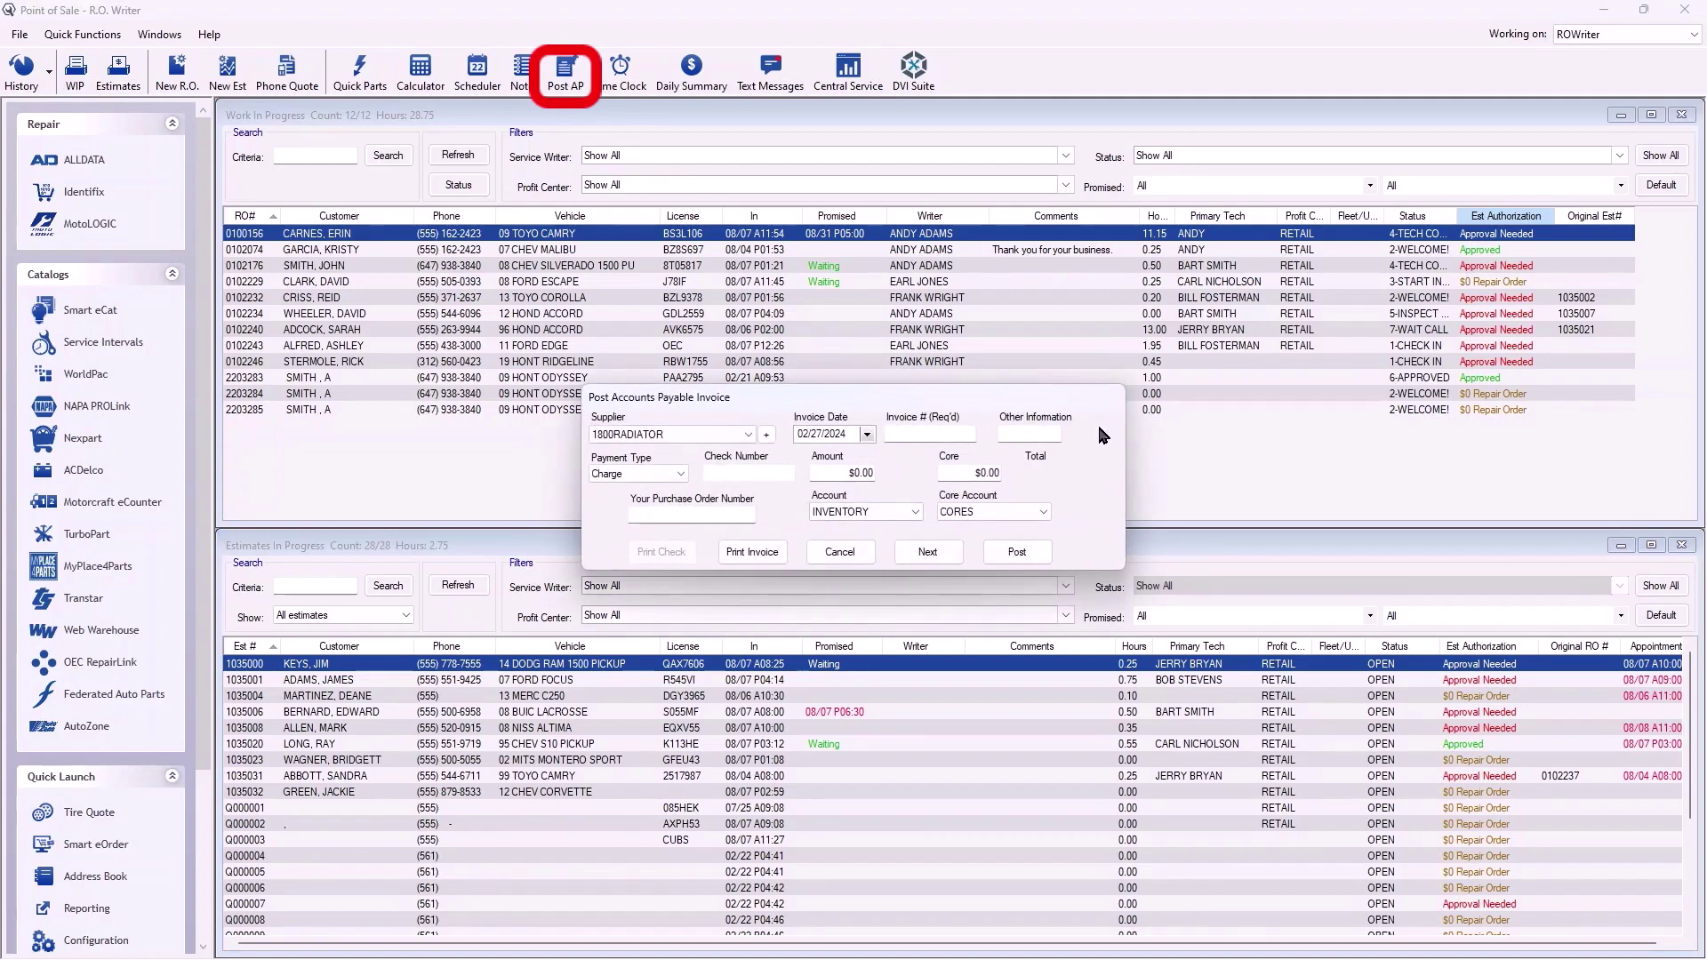
pyautogui.click(840, 552)
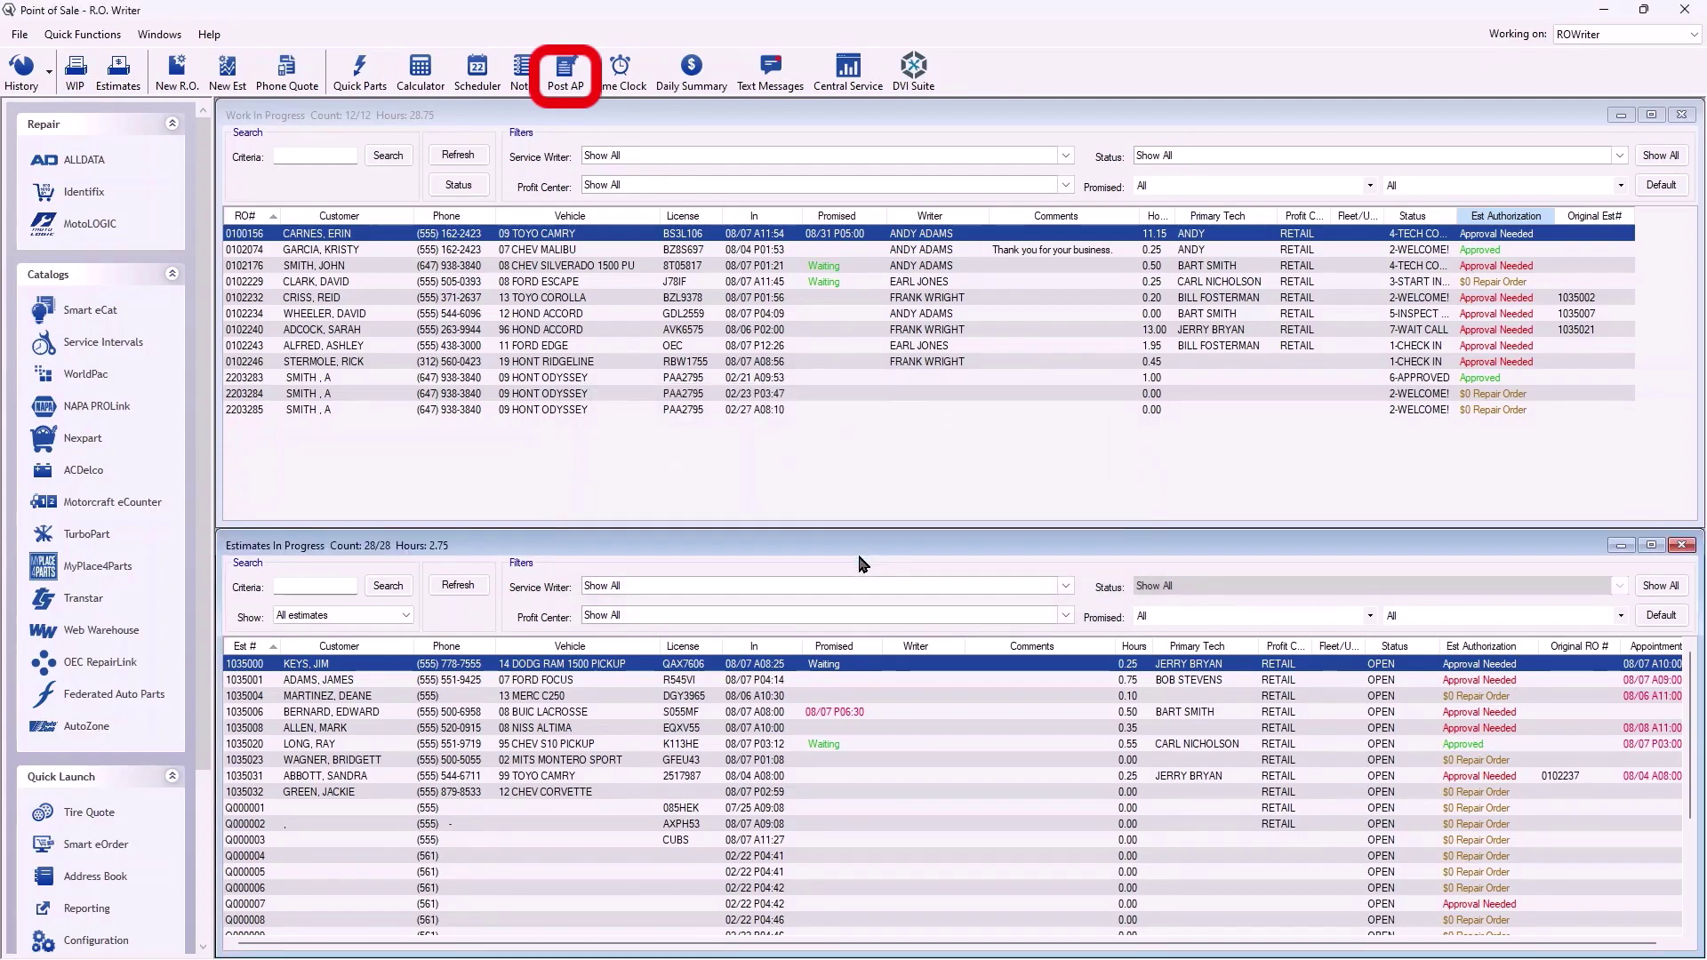
pyautogui.click(636, 82)
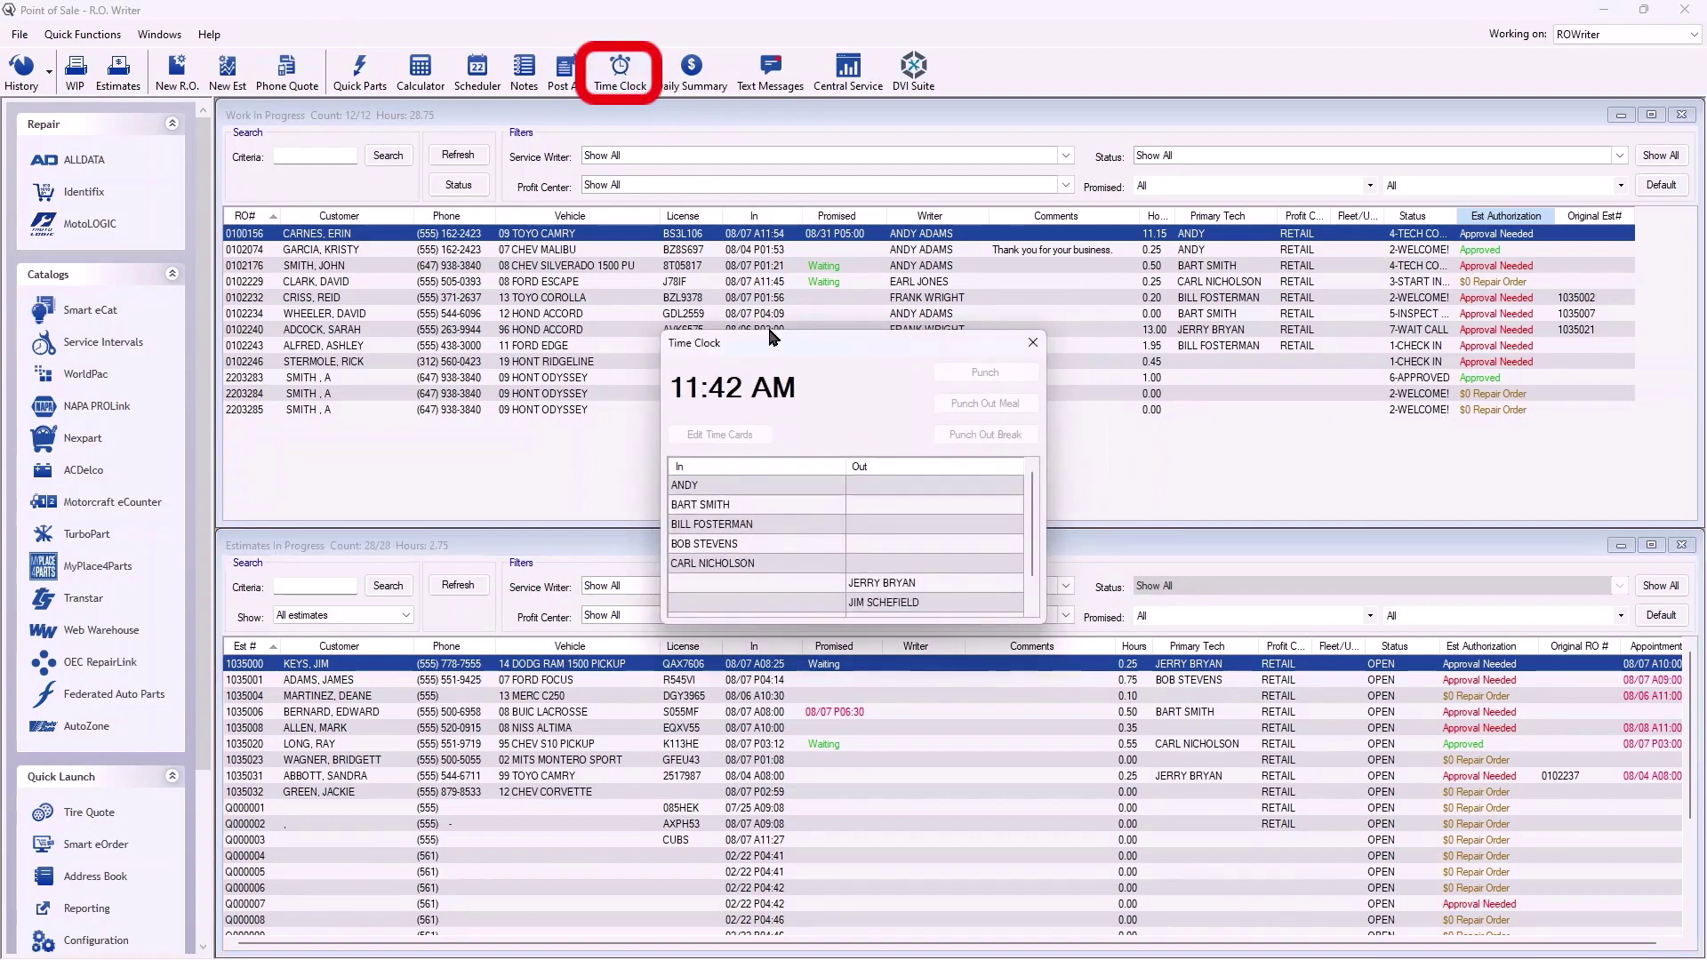
pyautogui.click(708, 505)
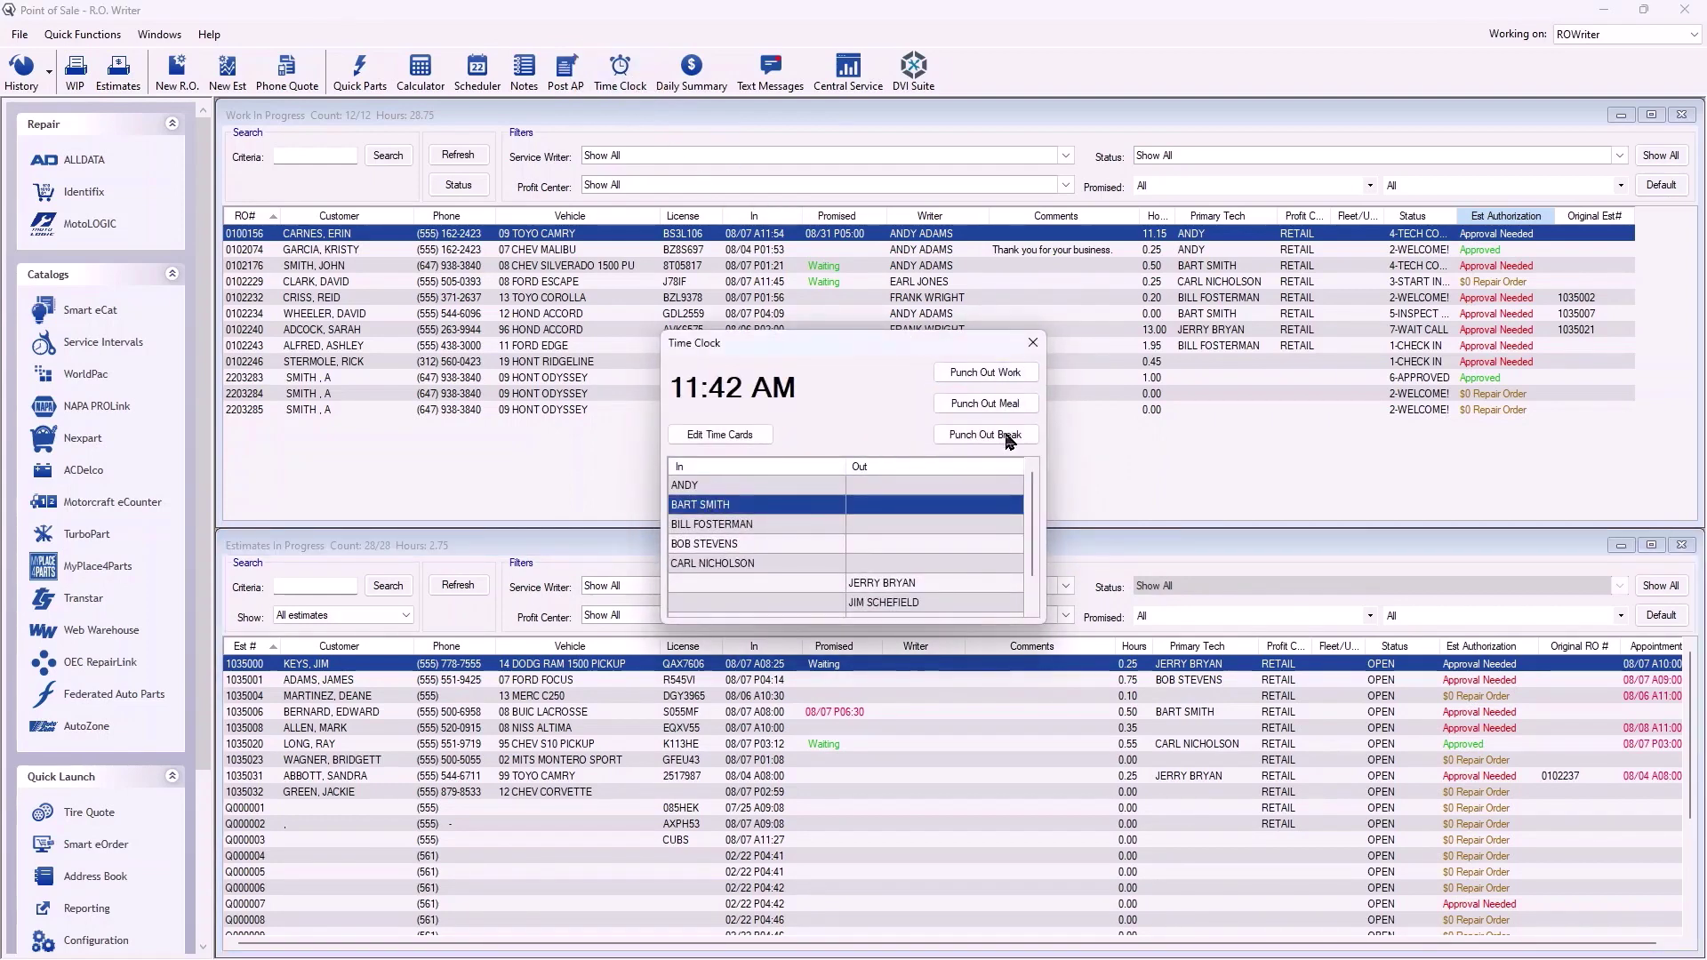
# - Close the Time Clock and review the Daily Summary of $5,974.46 across 12 open ROs
pyautogui.click(1038, 350)
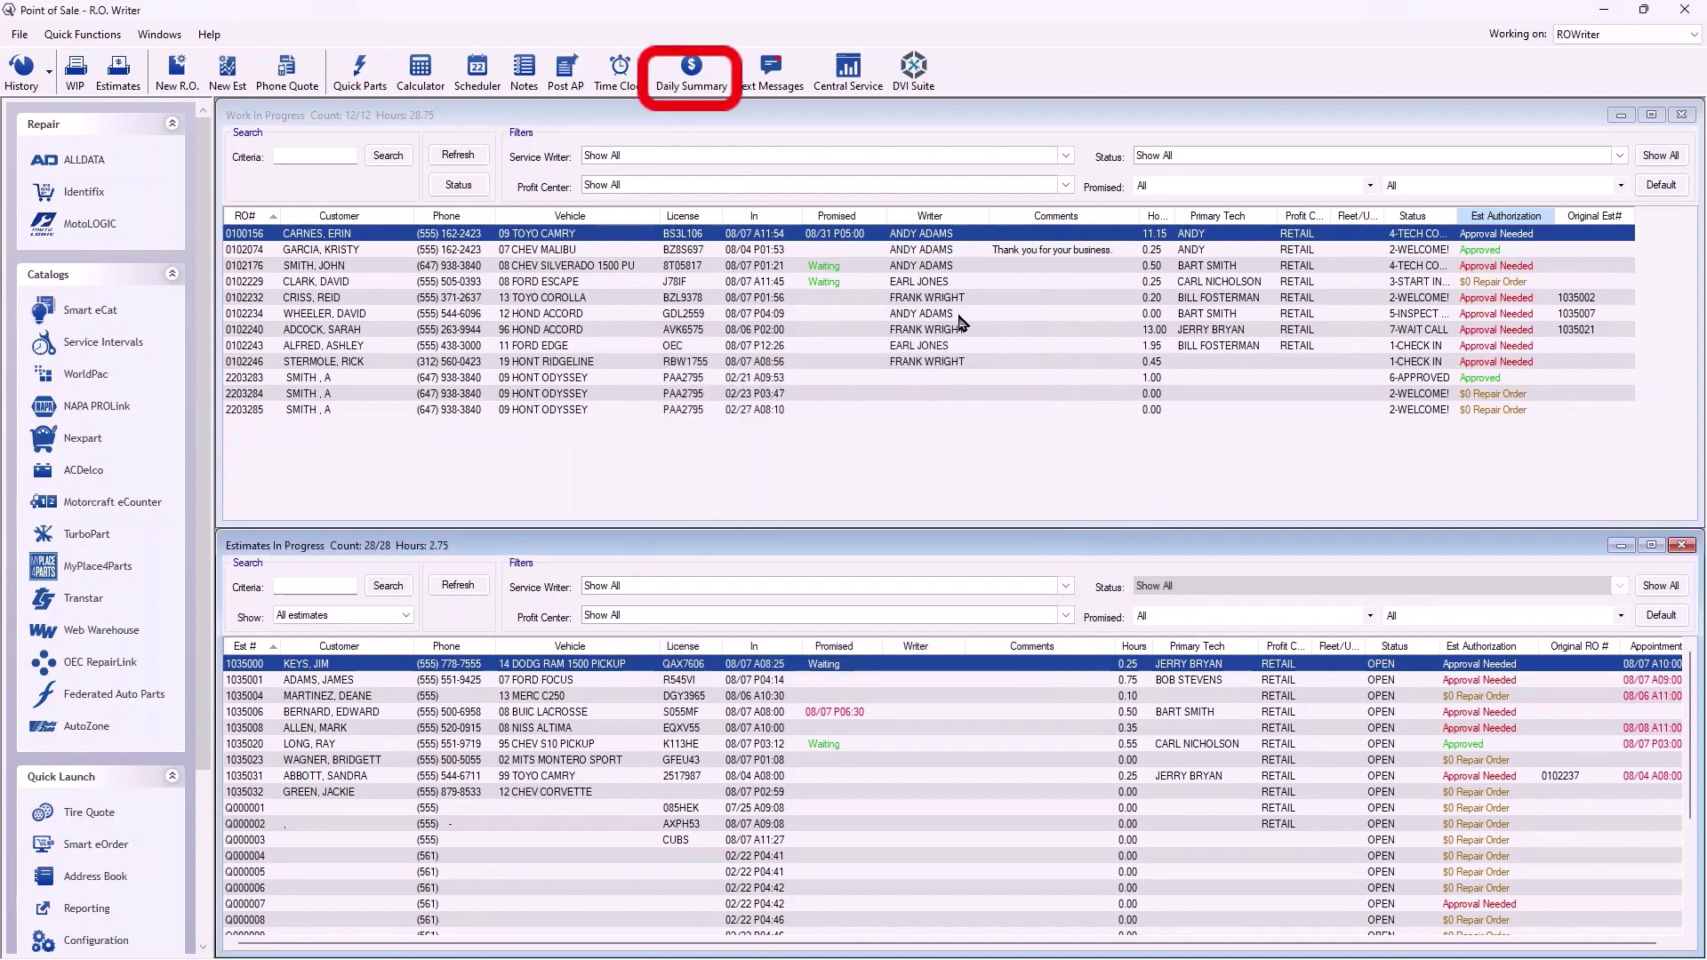
pyautogui.click(691, 79)
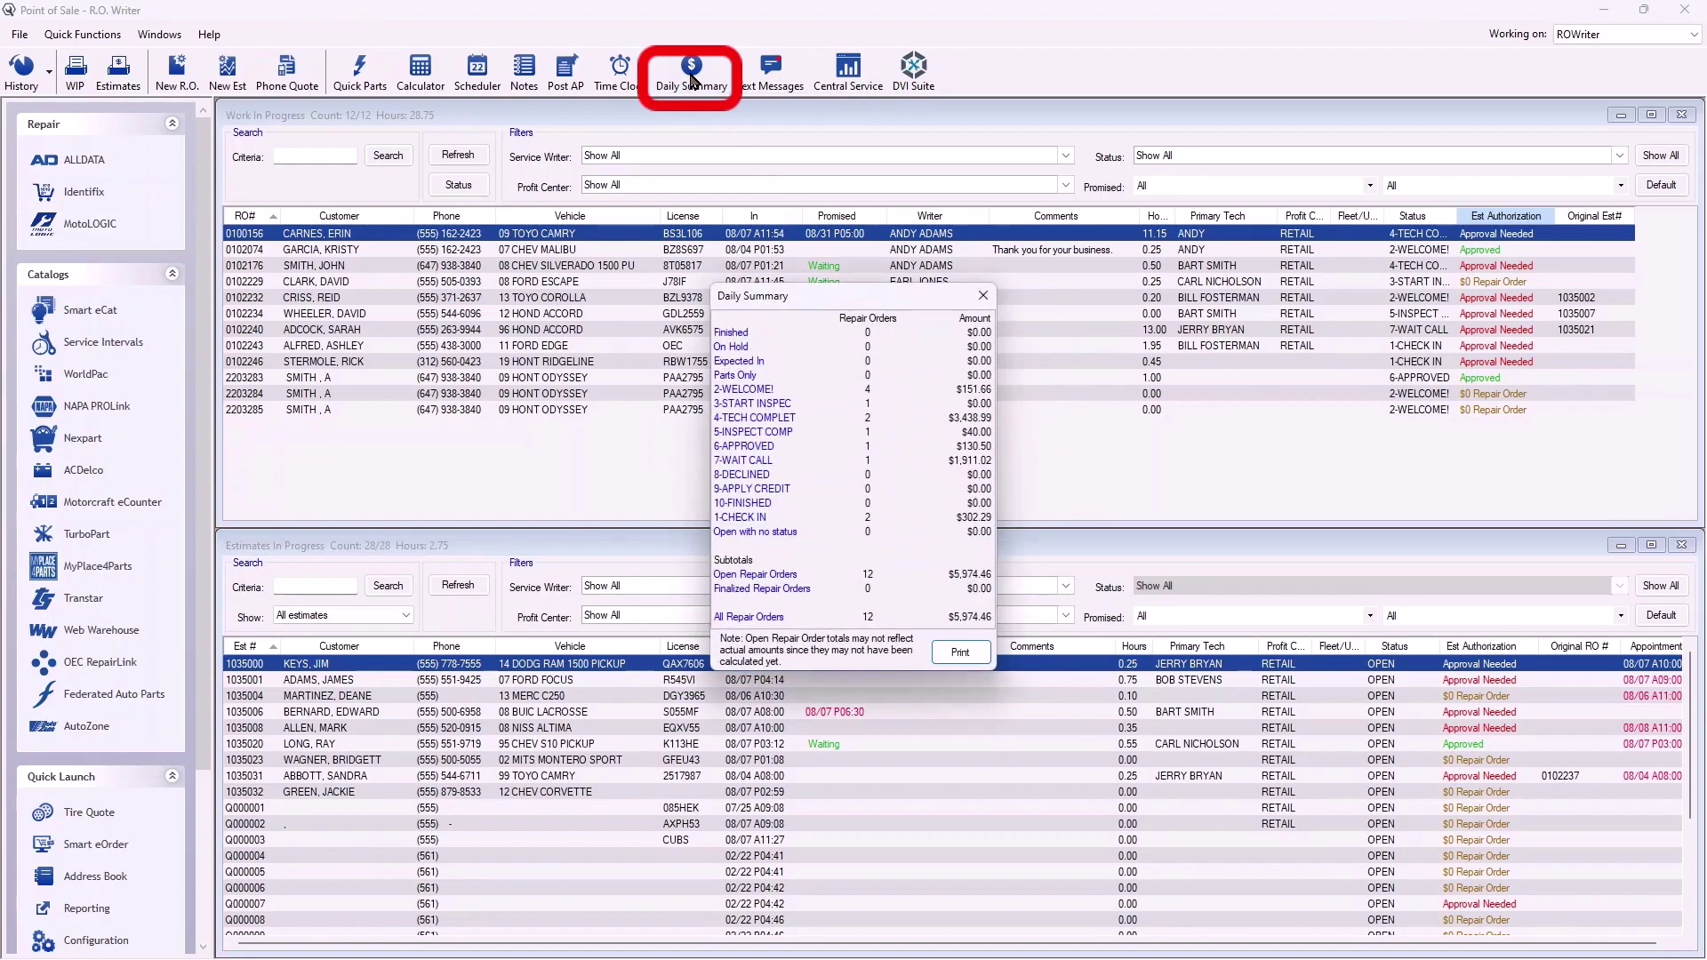
pyautogui.press('Escape')
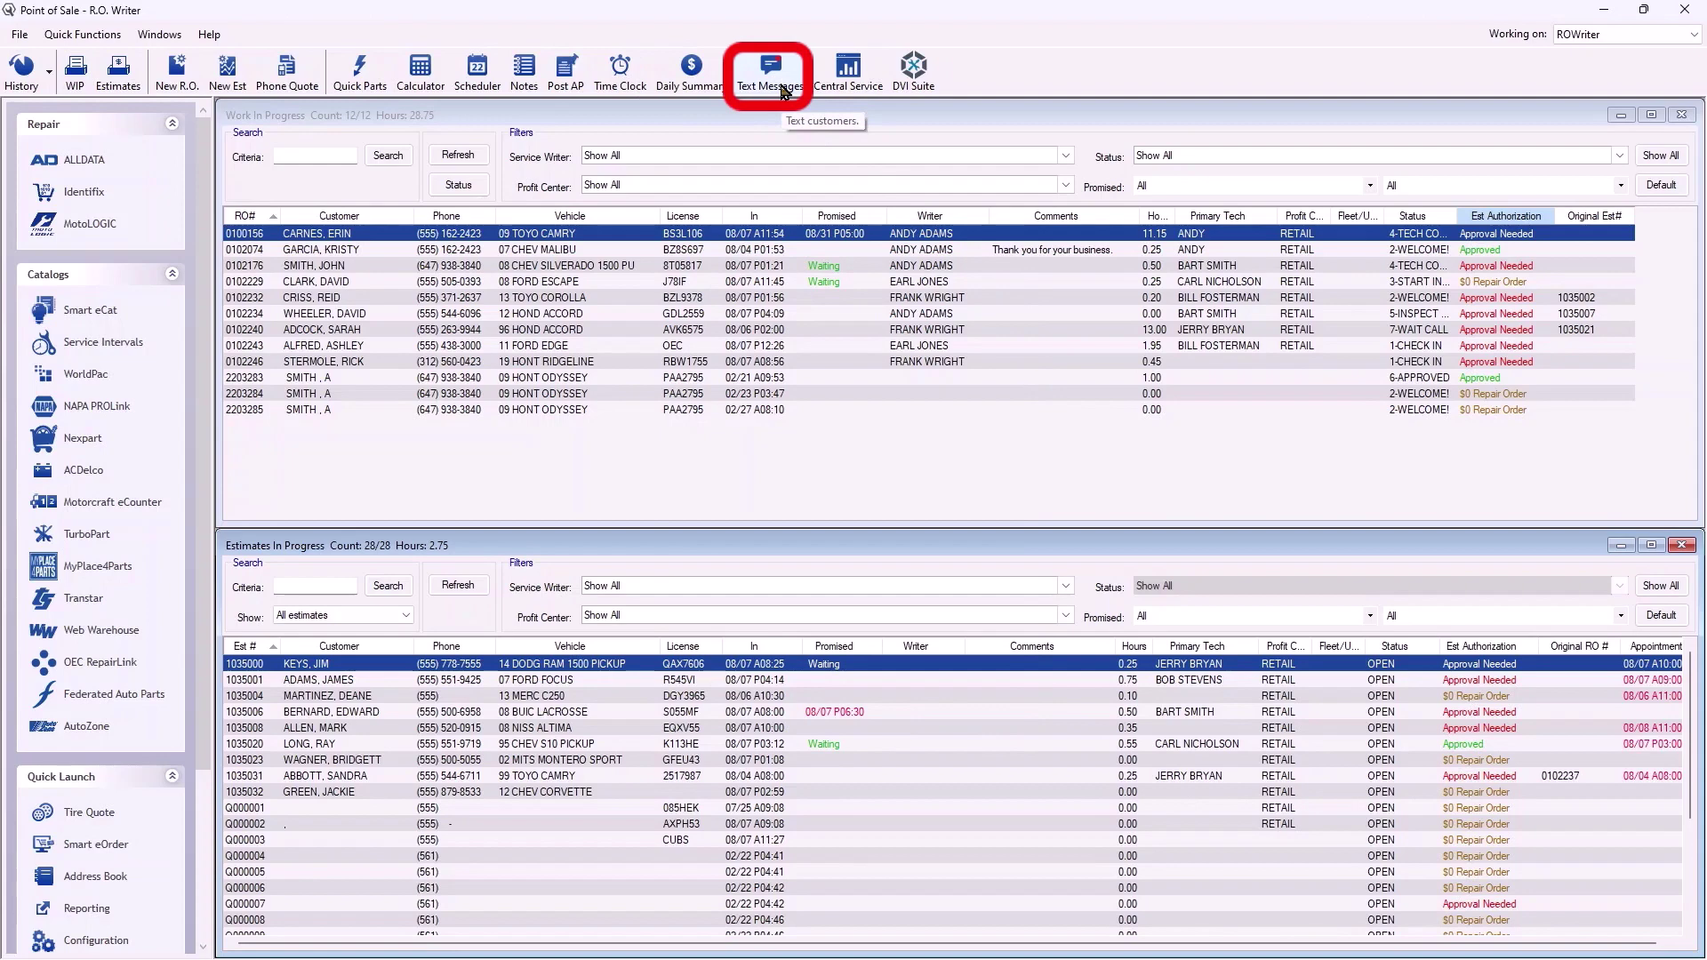
# - Review the most recent customer text message conversation, then close the Text Messages window
pyautogui.click(786, 92)
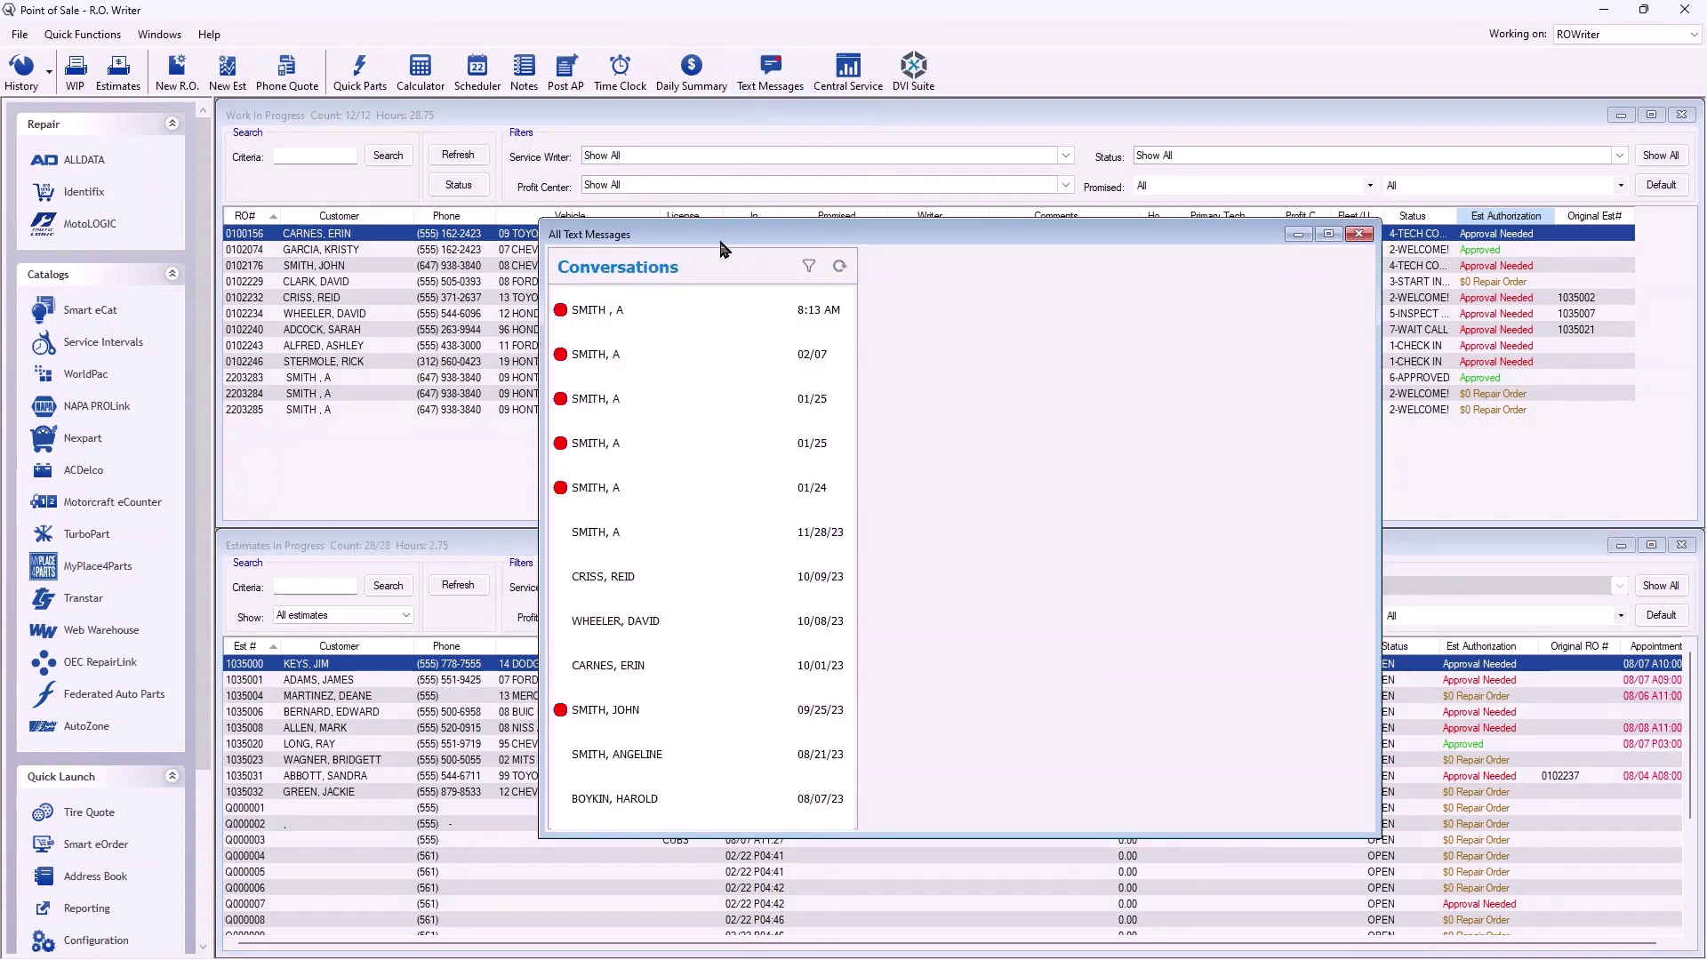
pyautogui.moveTo(724, 236); pyautogui.dragTo(714, 200)
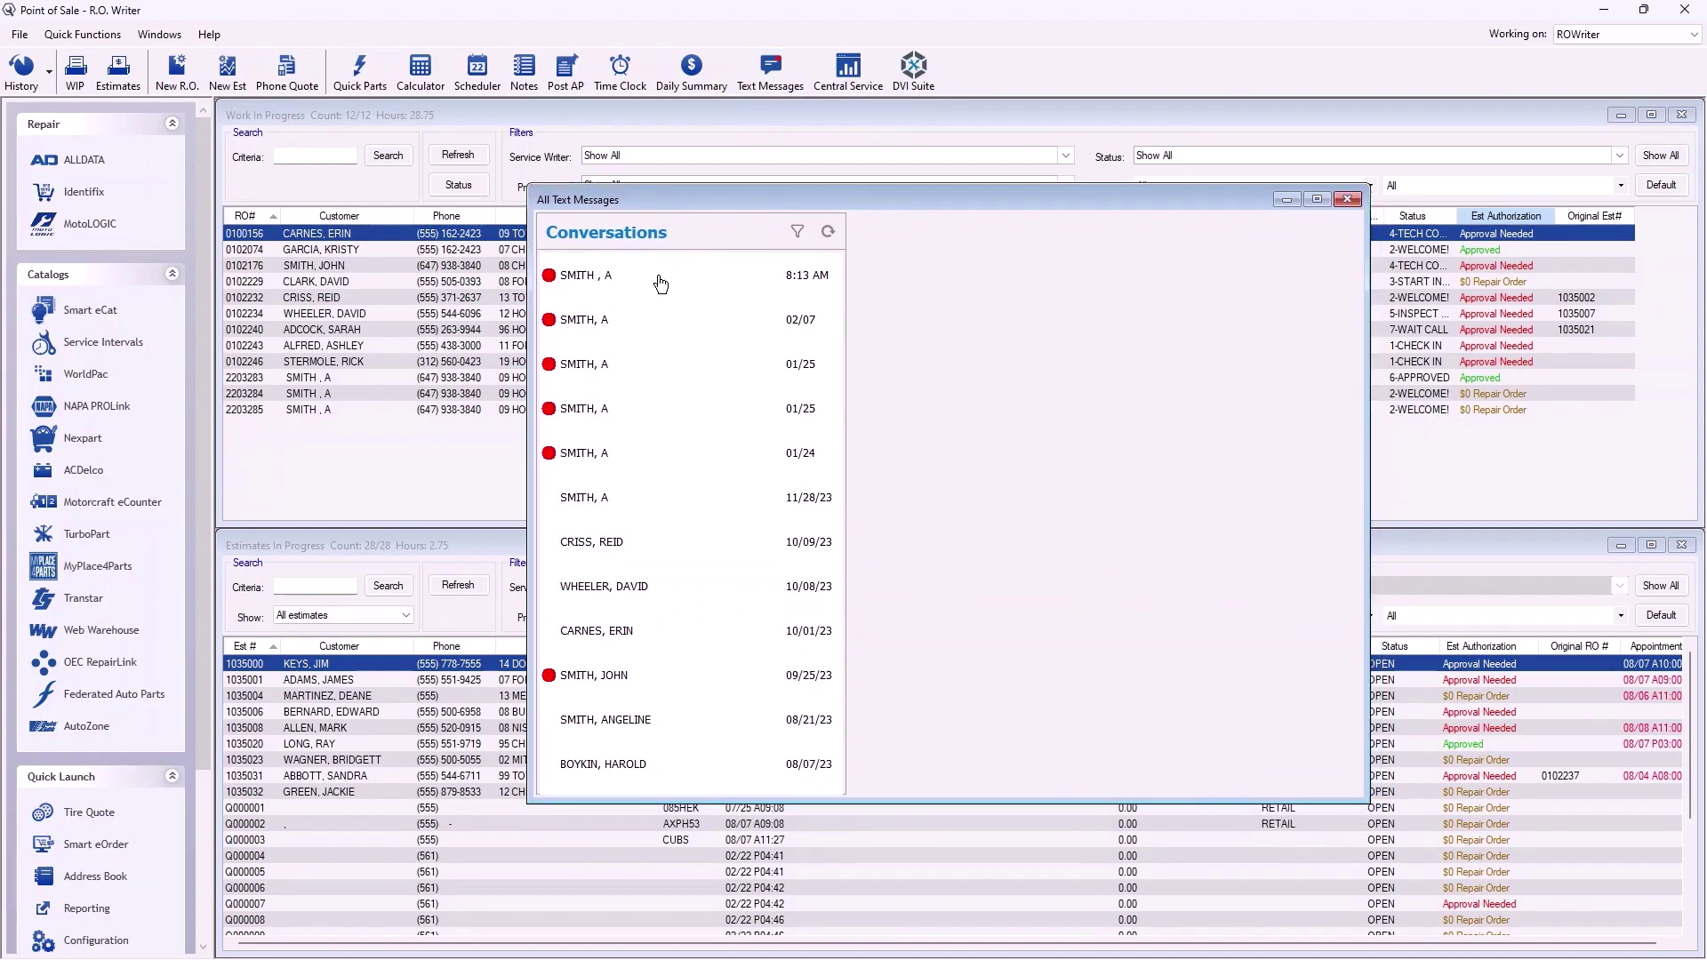
pyautogui.click(662, 283)
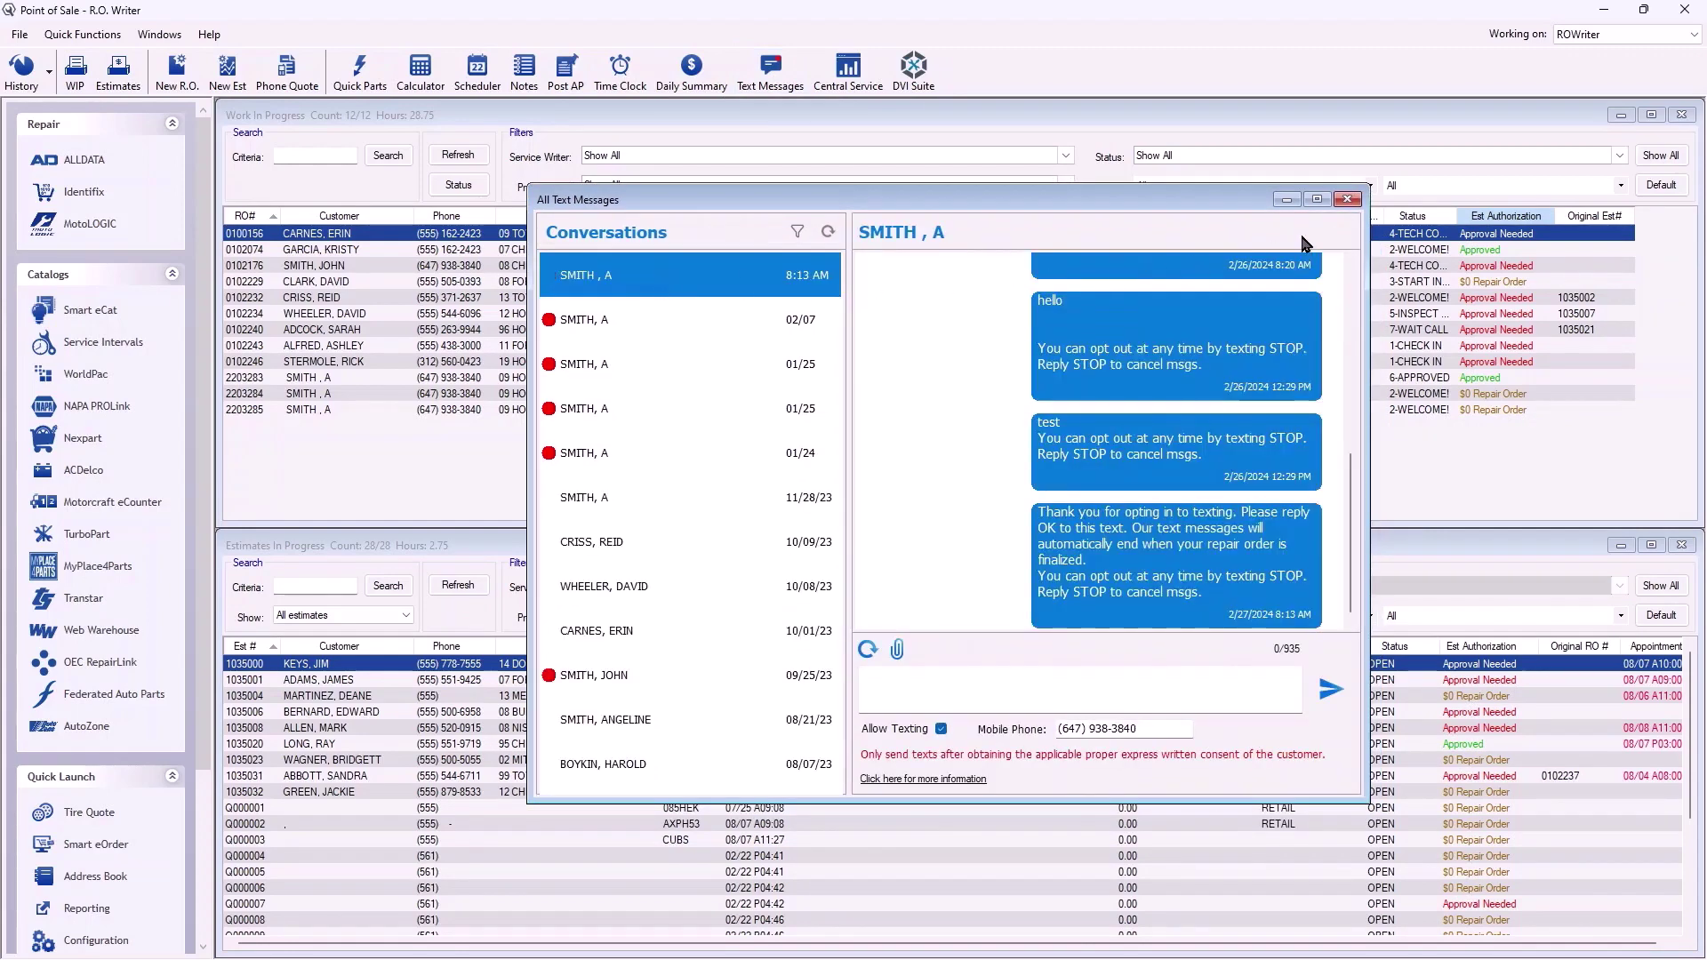
pyautogui.click(1348, 199)
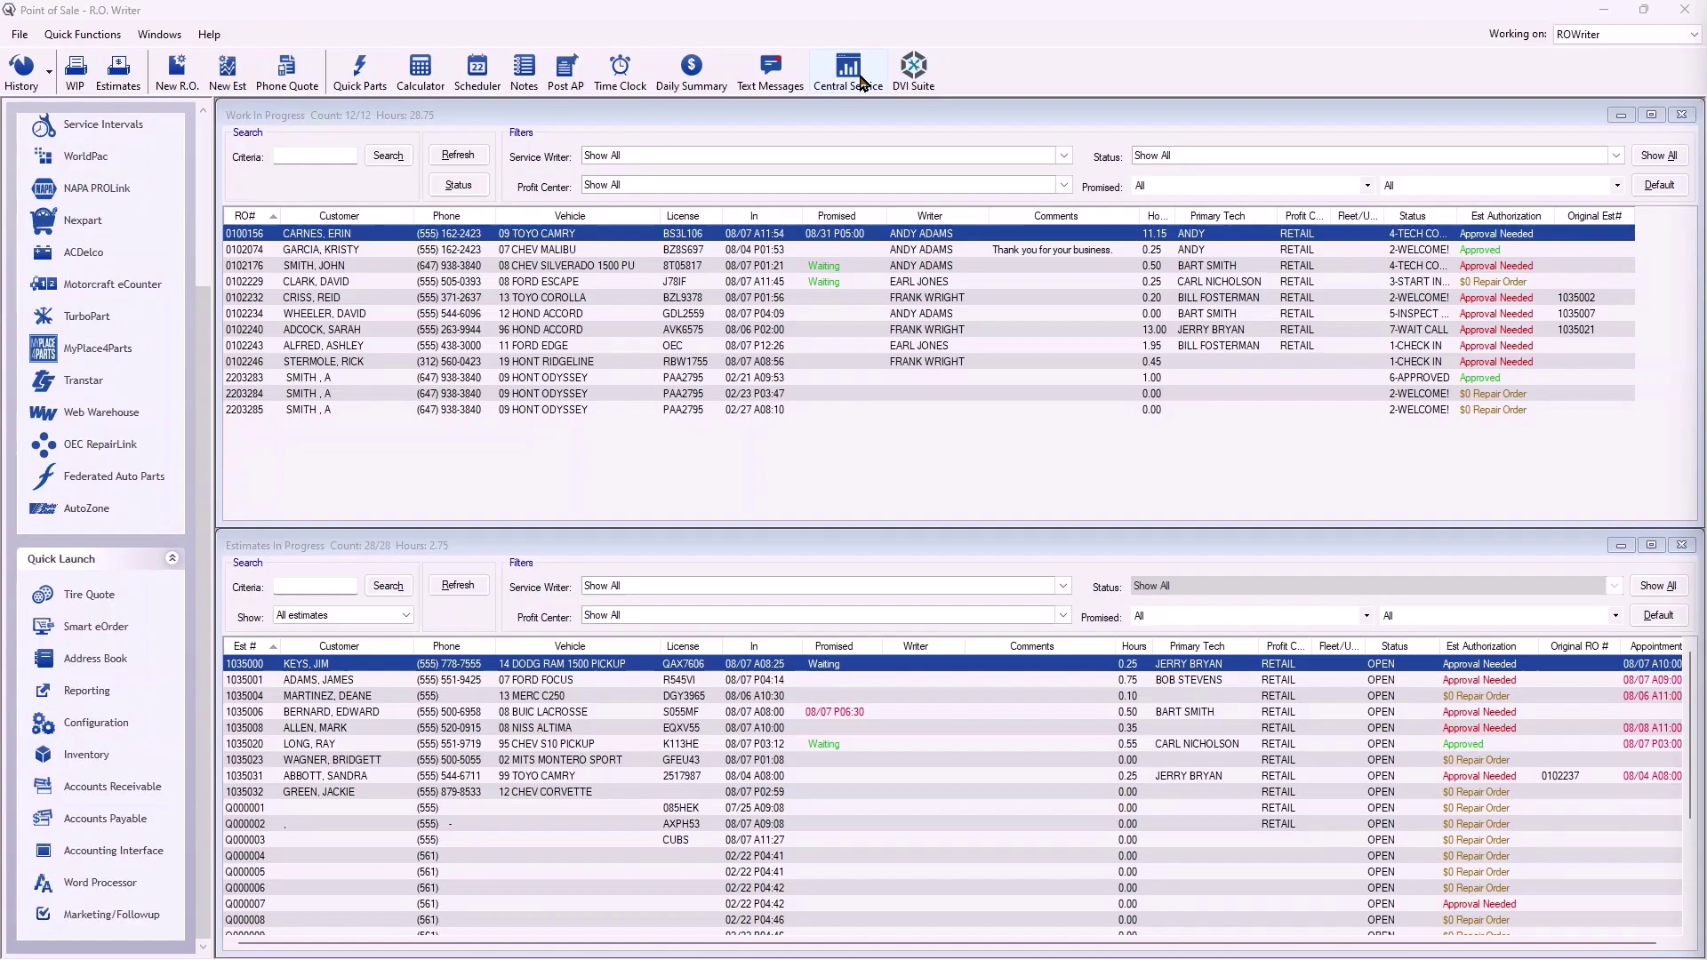
# - Visit Central Service, then bring up the DVI Command SmartStatus board
pyautogui.click(849, 71)
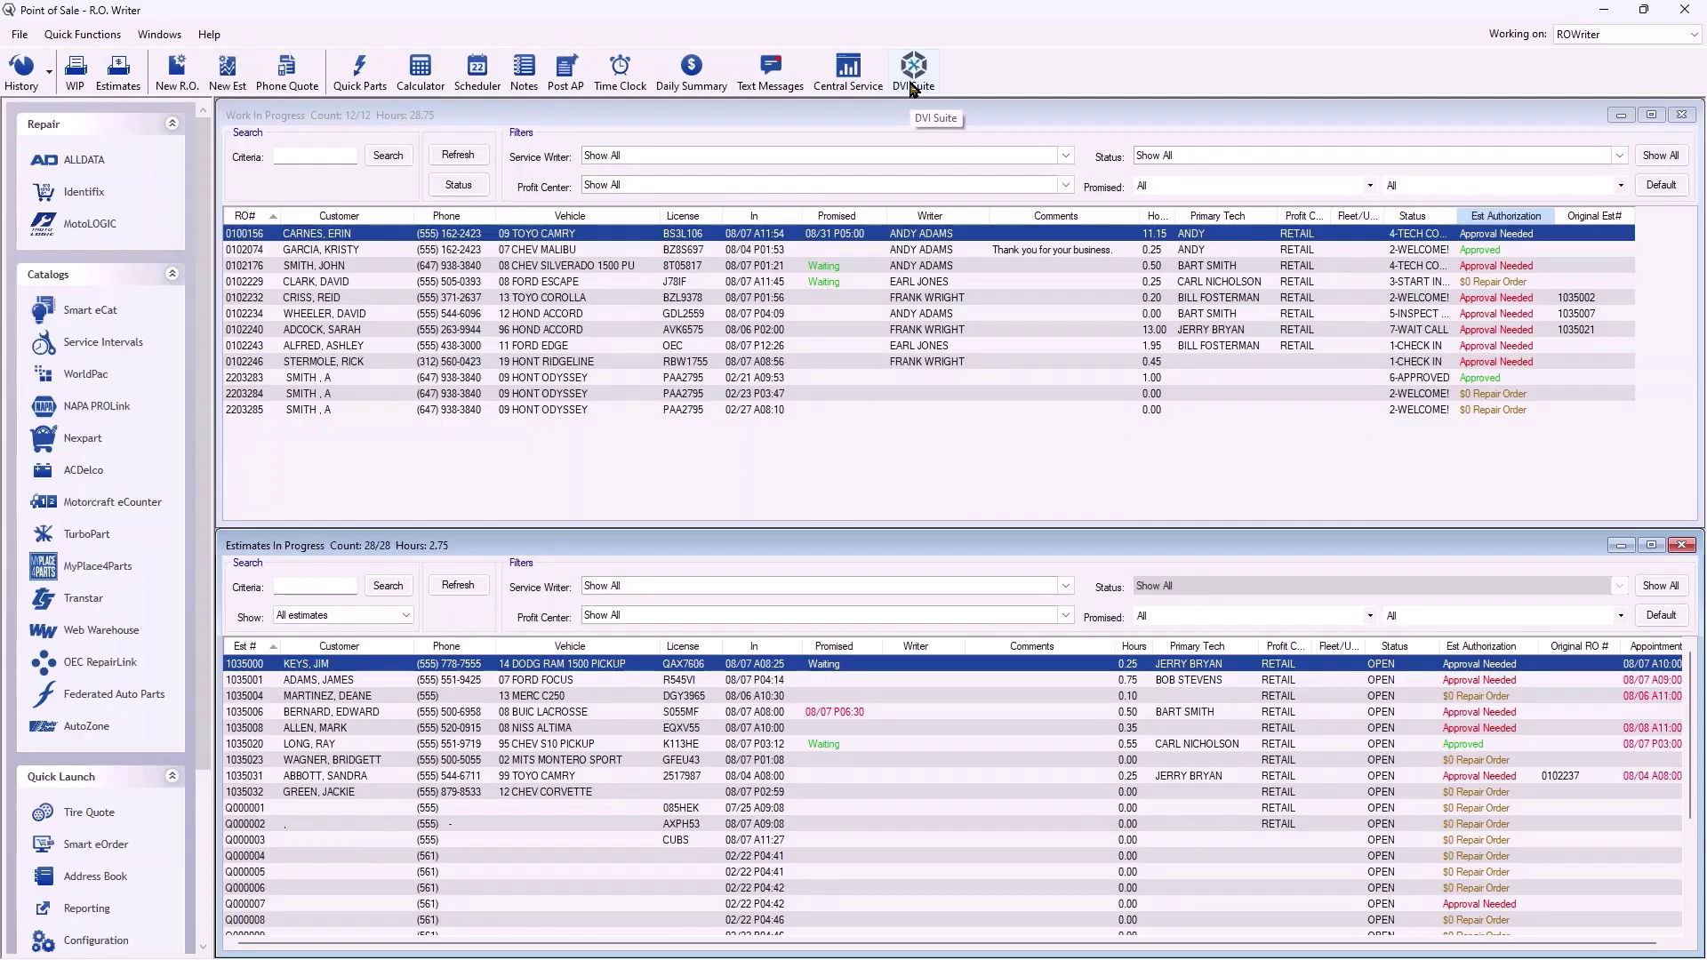
pyautogui.click(913, 80)
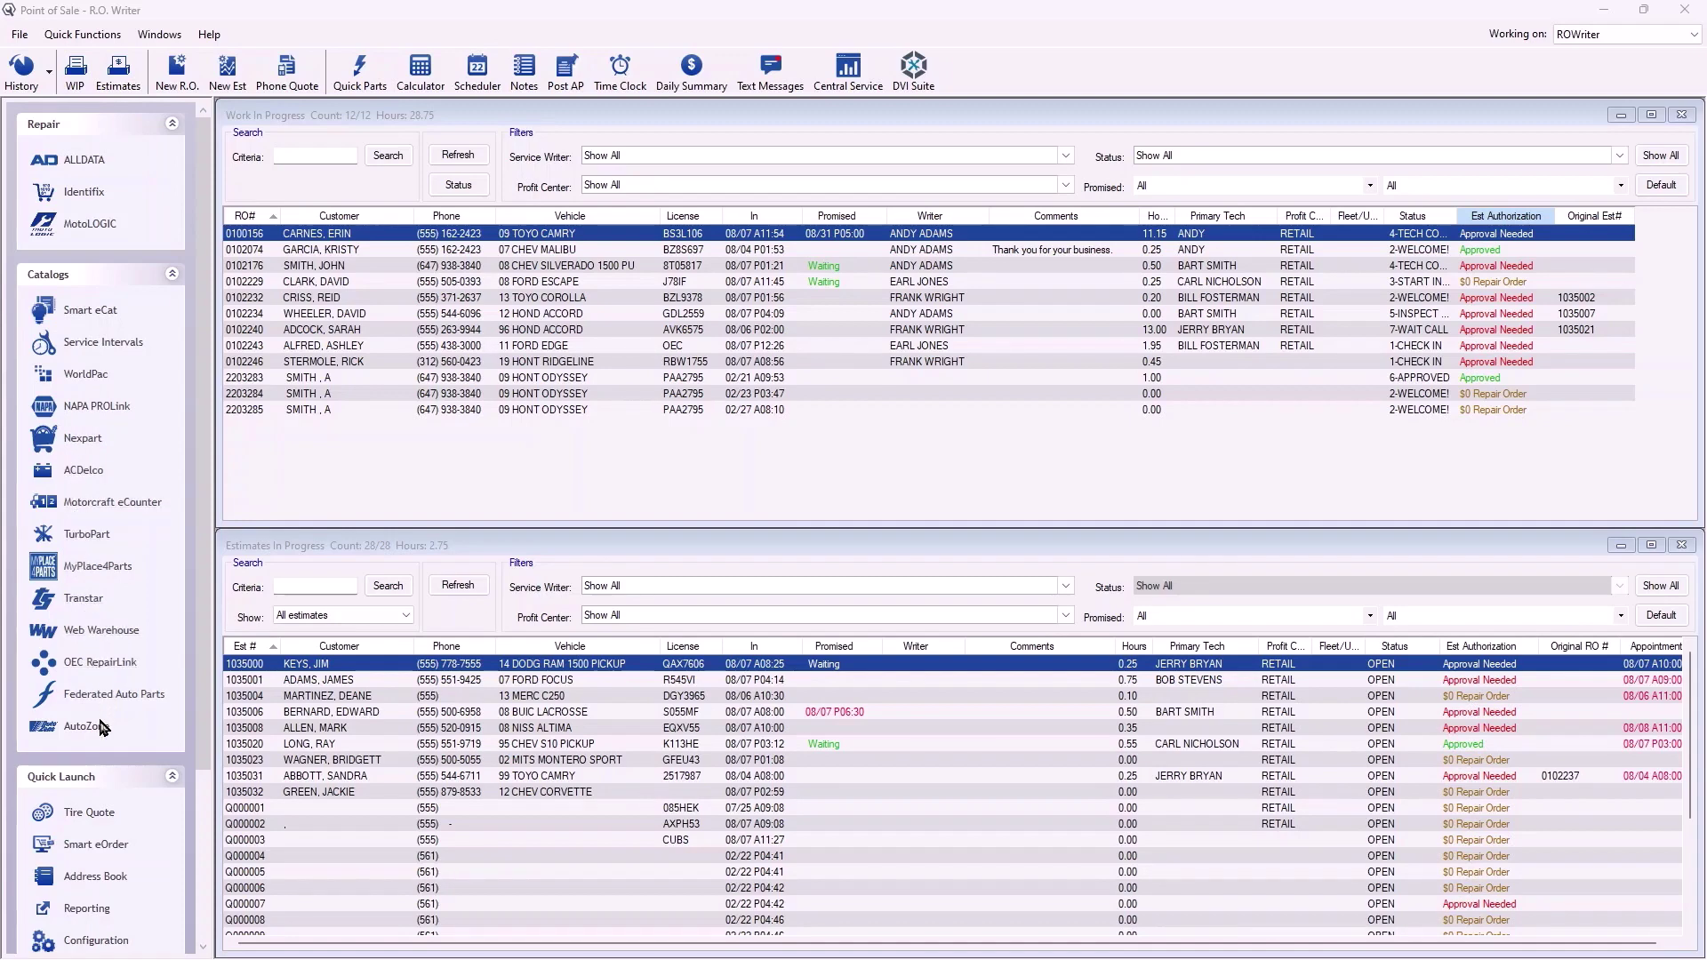
# - Scroll the sidebar down to reveal Inventory, Accounts Receivable and Word Processor in Quick Launch
pyautogui.scroll(-3, 102, 726)
pyautogui.scroll(-2, 107, 720)
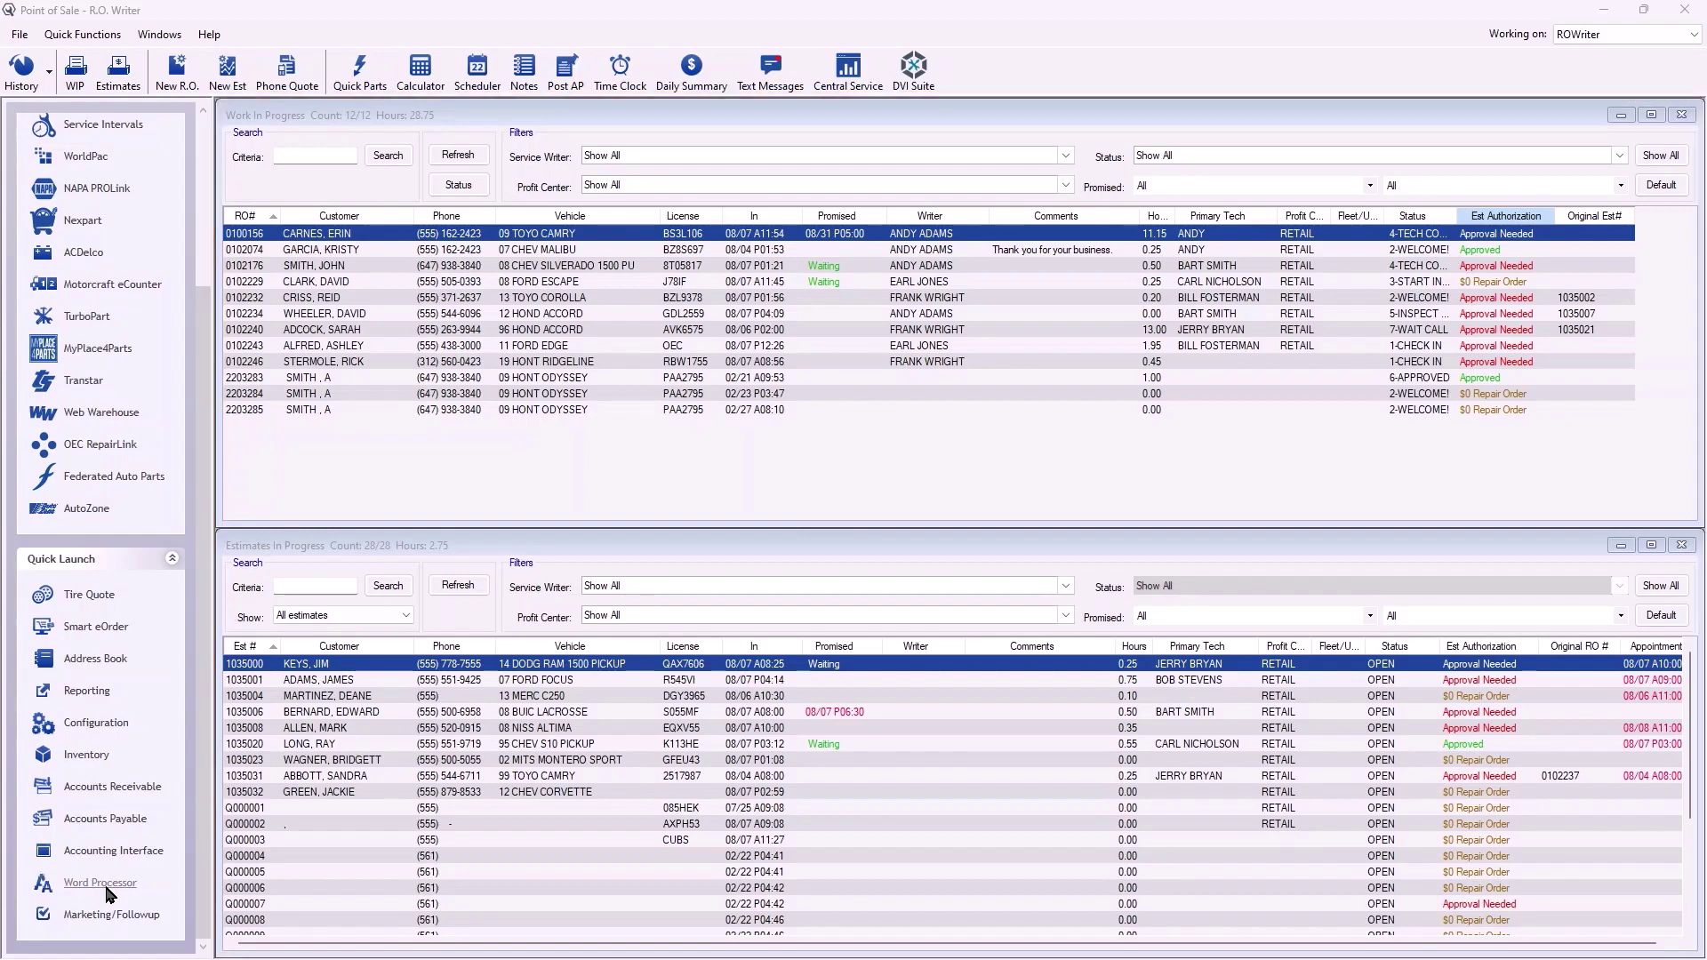
# - Activate each panel, maximize Work In Progress, then show the 28 Estimates In Progress full-screen
pyautogui.click(793, 121)
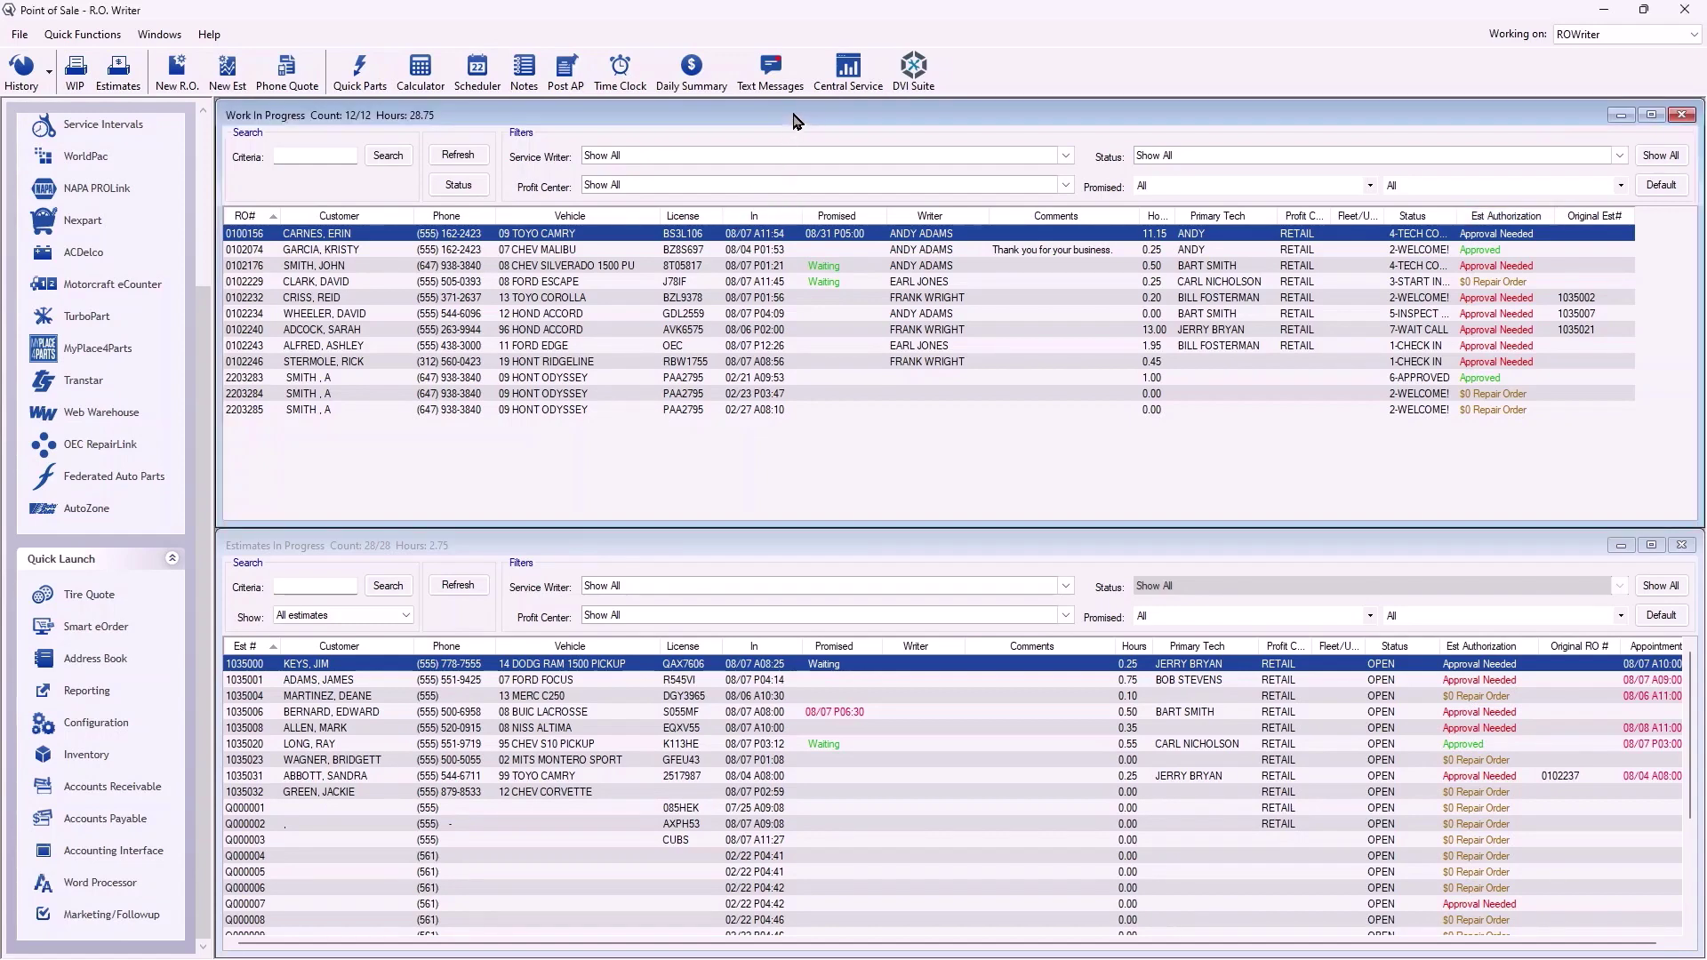
pyautogui.click(524, 549)
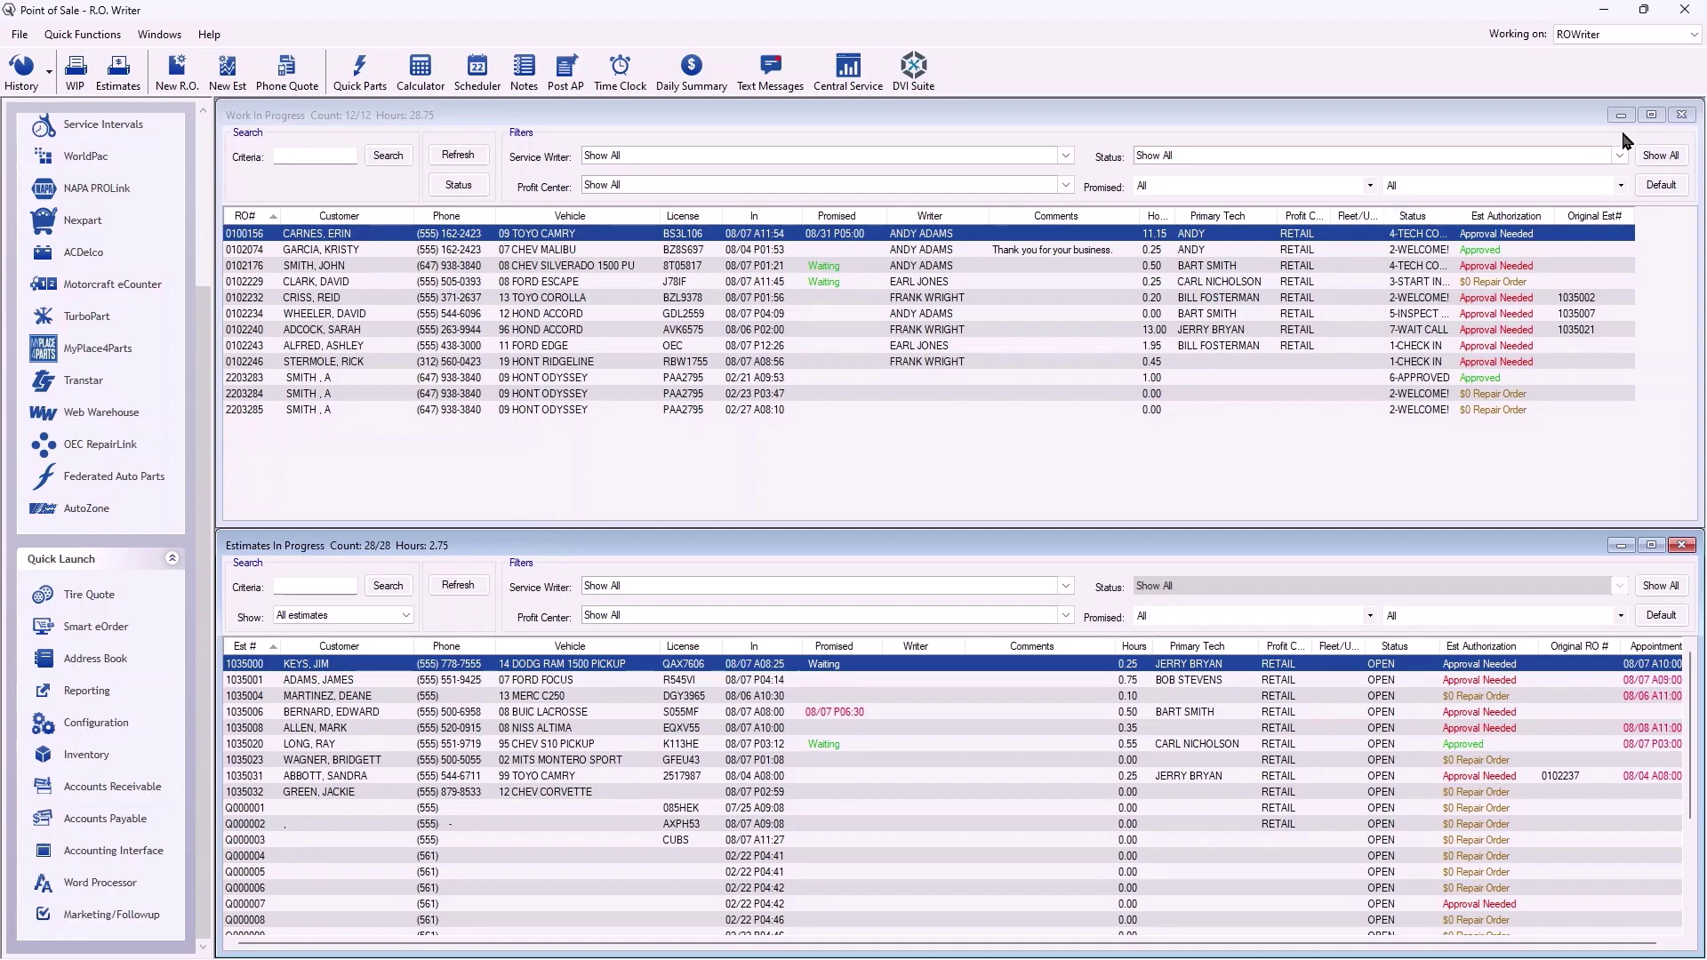
pyautogui.click(1652, 115)
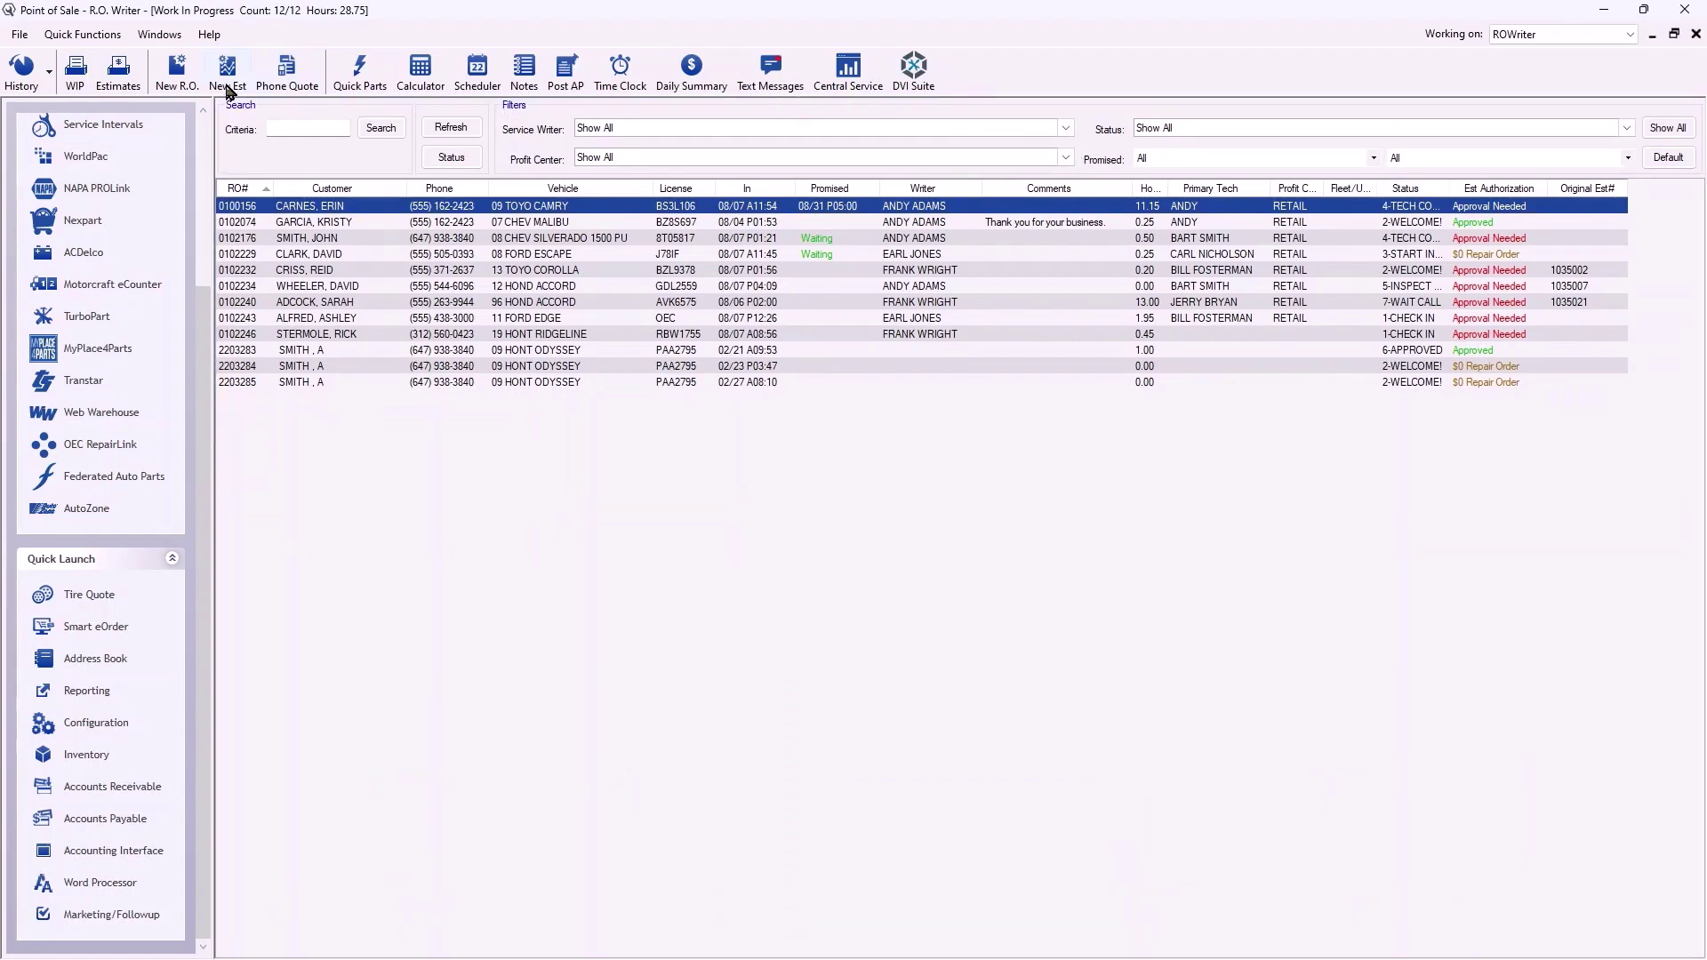
pyautogui.click(118, 79)
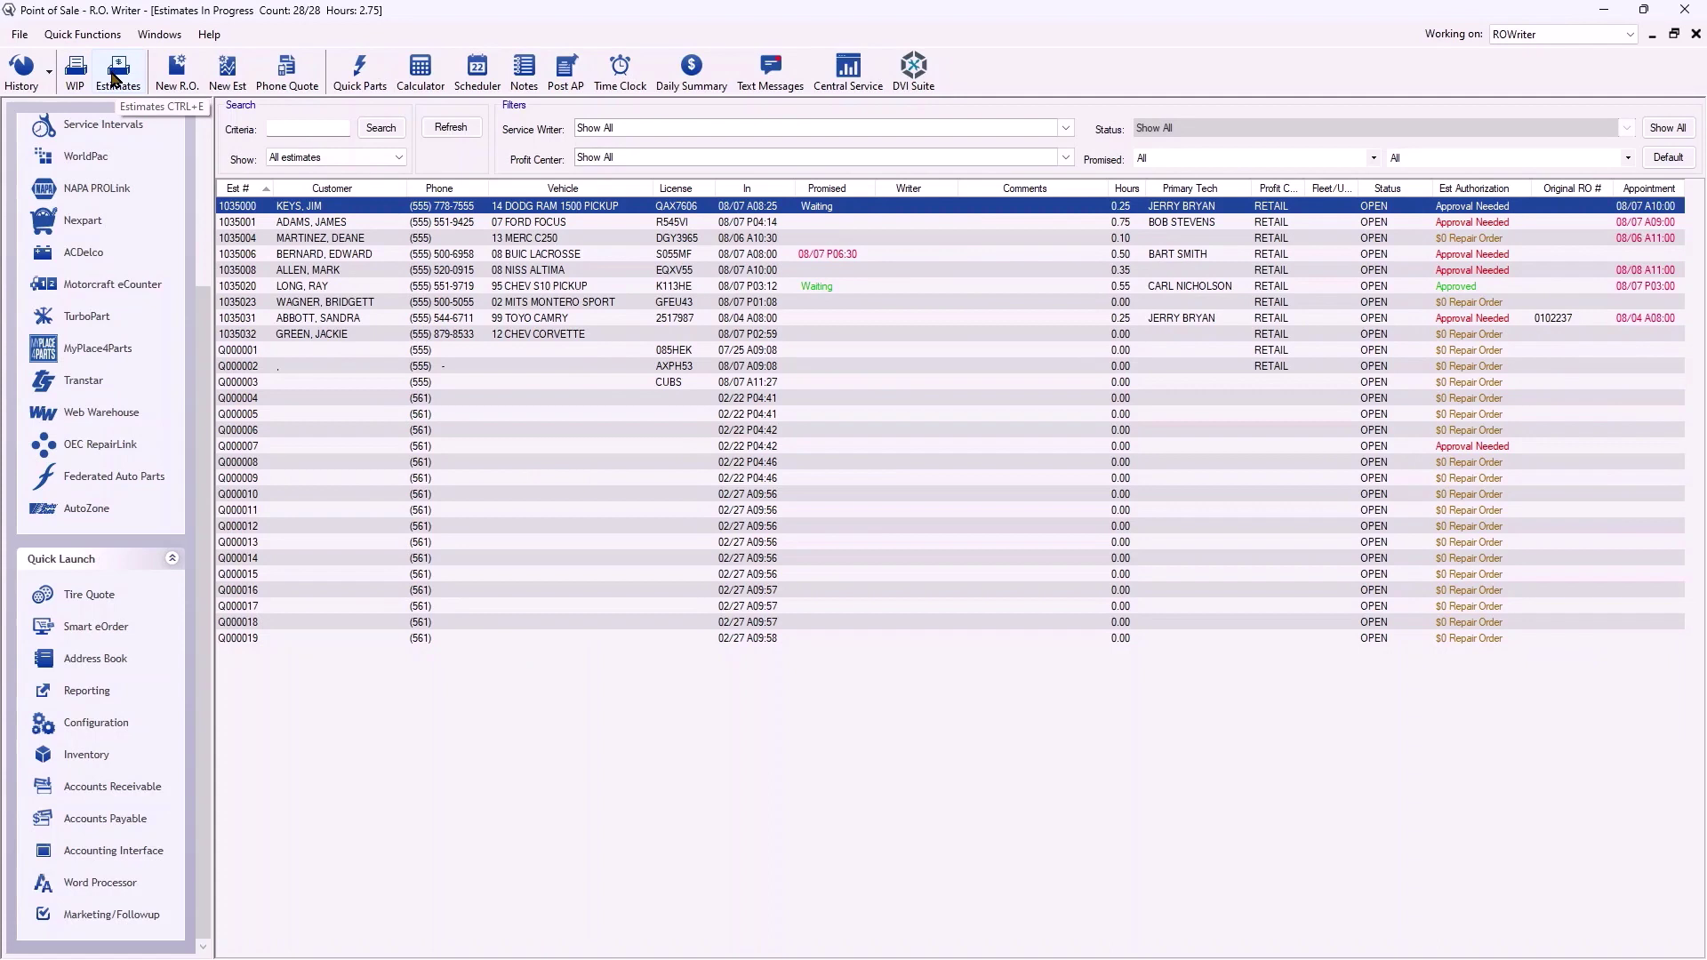
# - Uncheck Phone under Visible Columns in the estimates list settings and apply it
pyautogui.rightClick(362, 220)
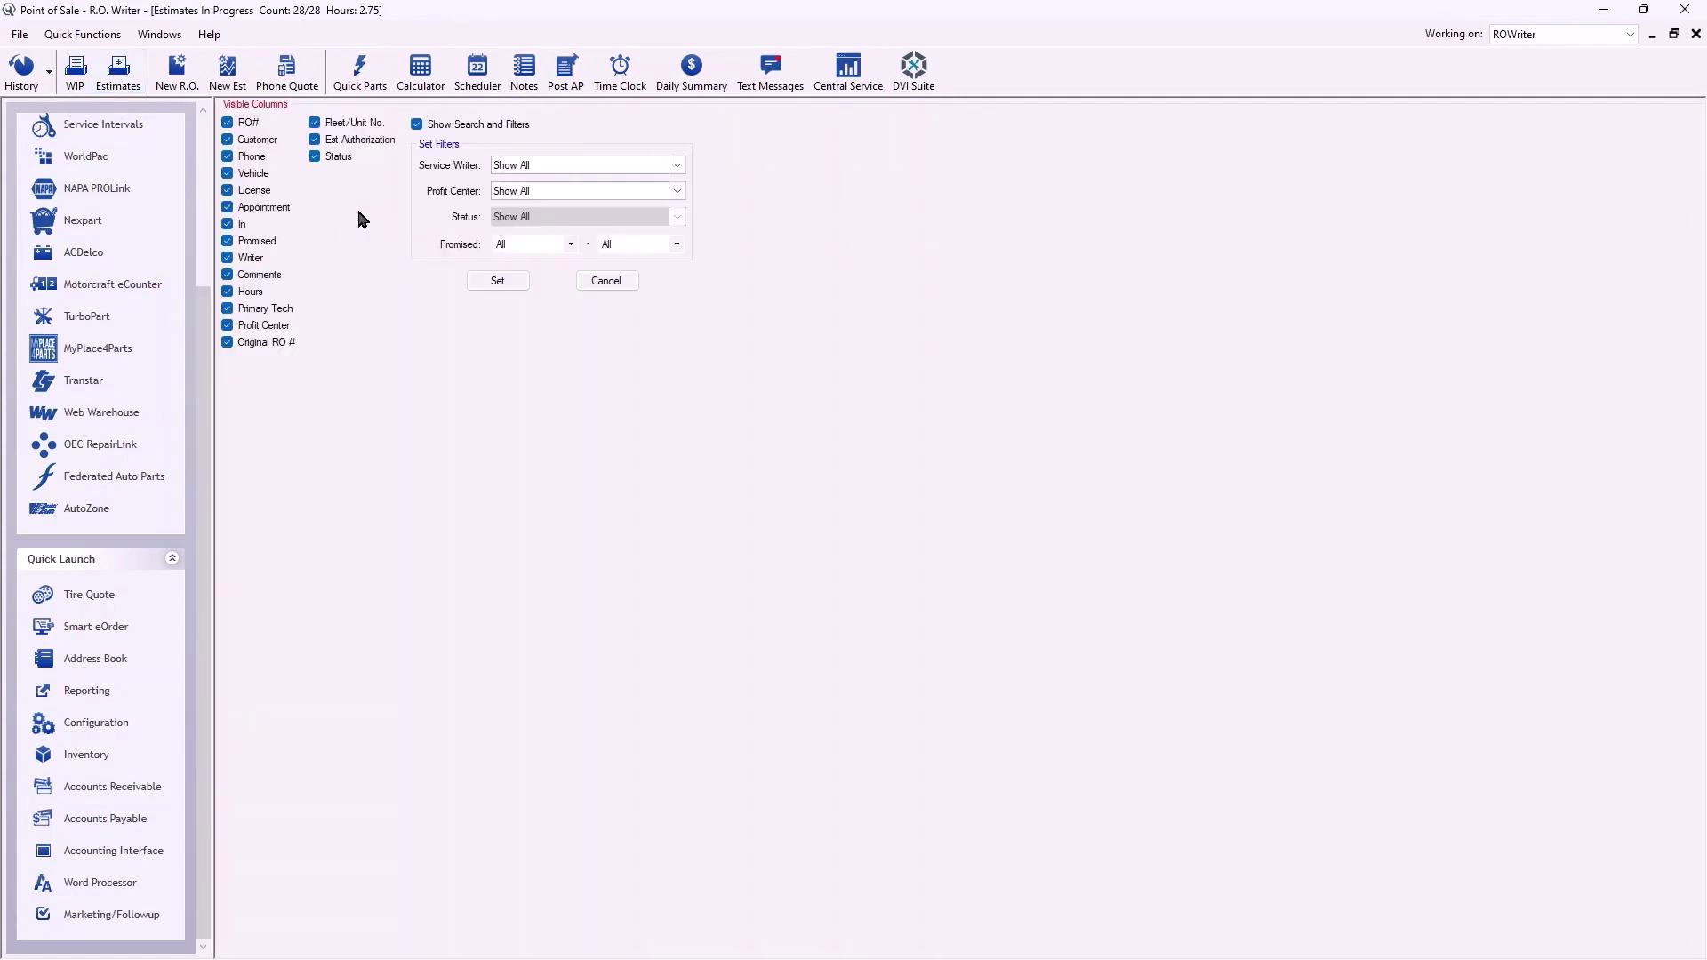
pyautogui.click(227, 156)
pyautogui.click(499, 280)
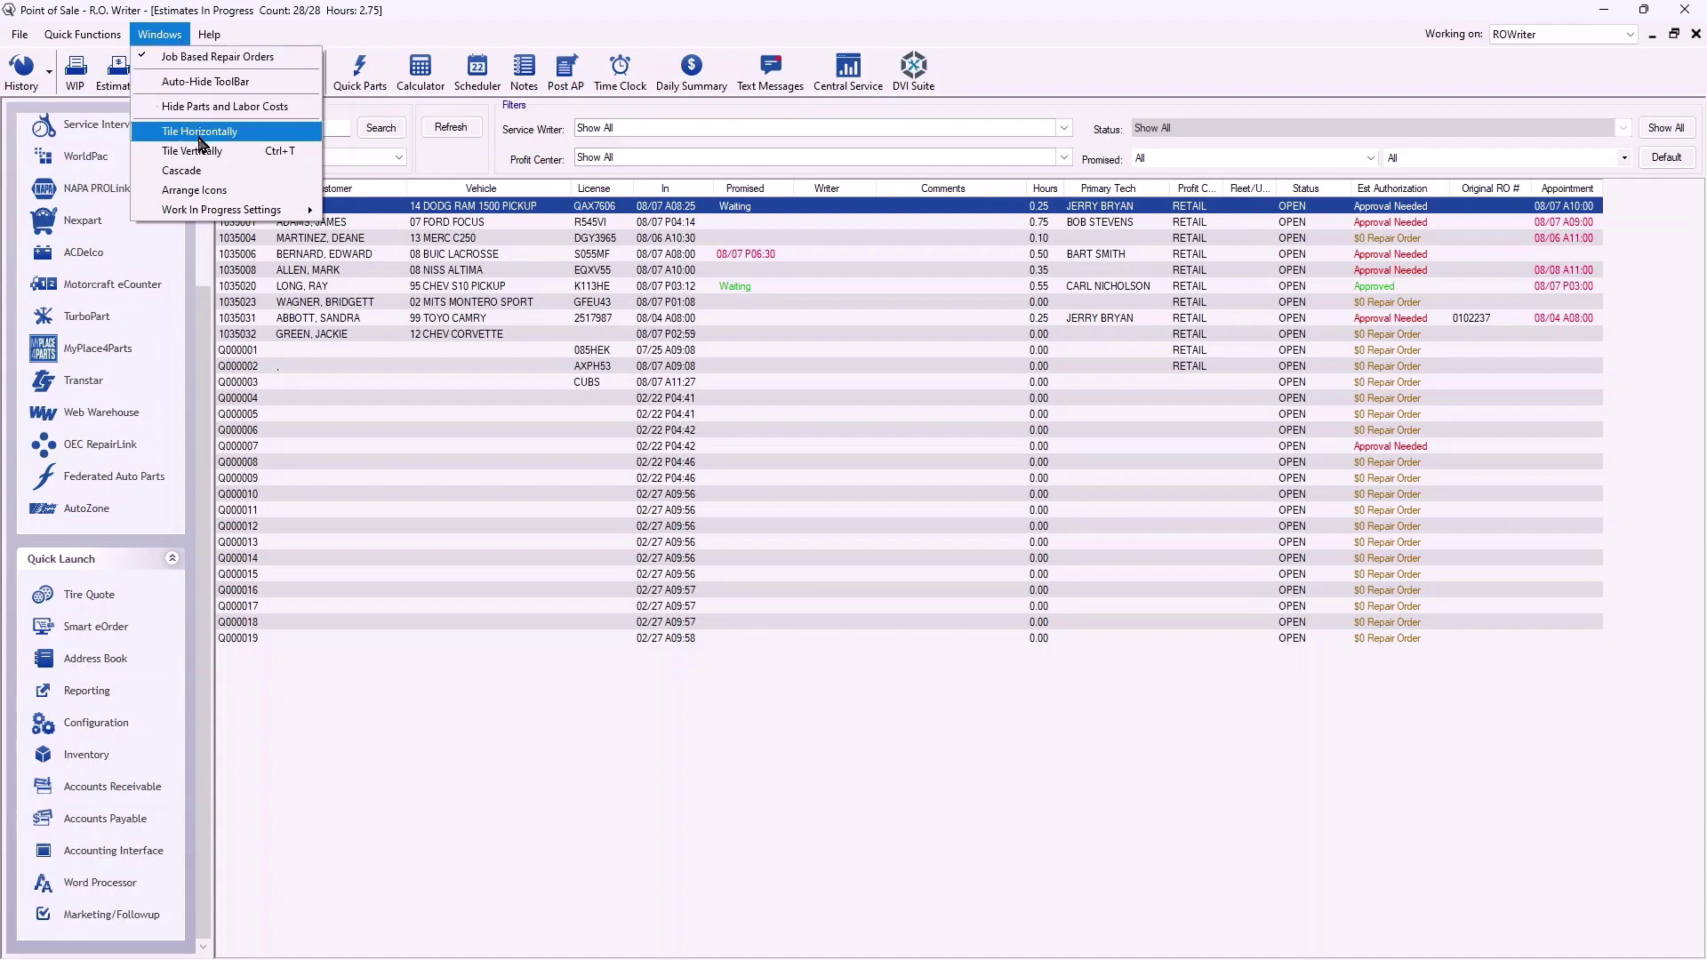
pyautogui.moveTo(221, 210)
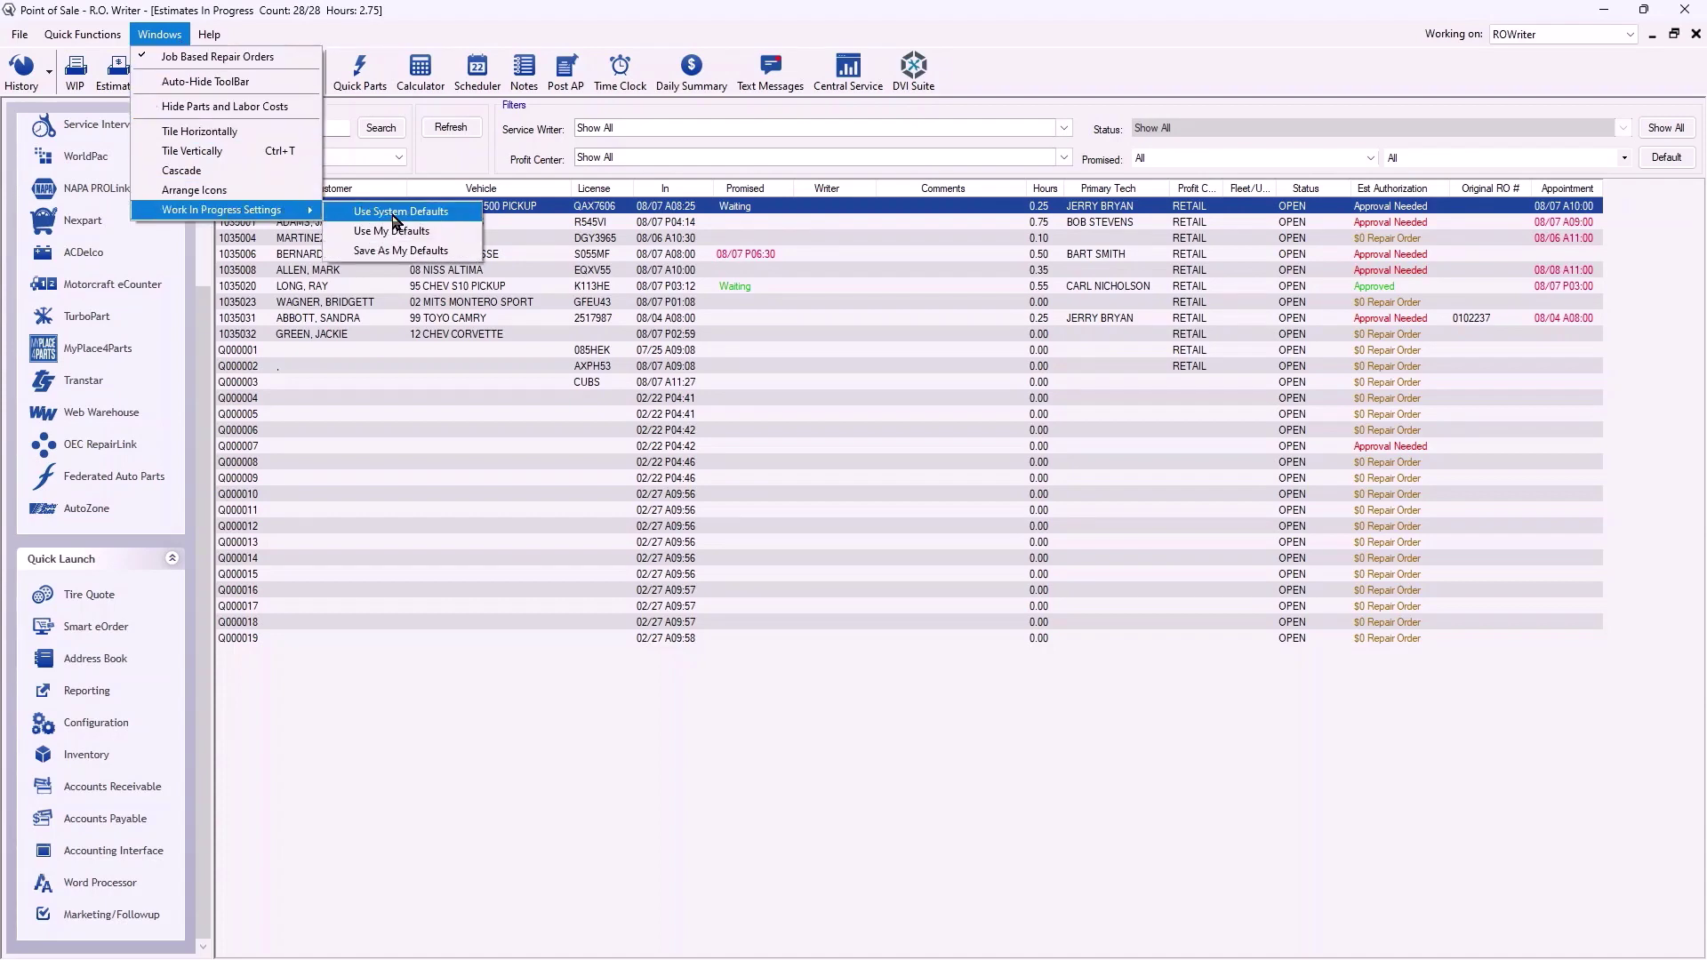
# - Apply Use System Defaults in Work In Progress Settings to stack WIP and Estimates again
pyautogui.click(373, 232)
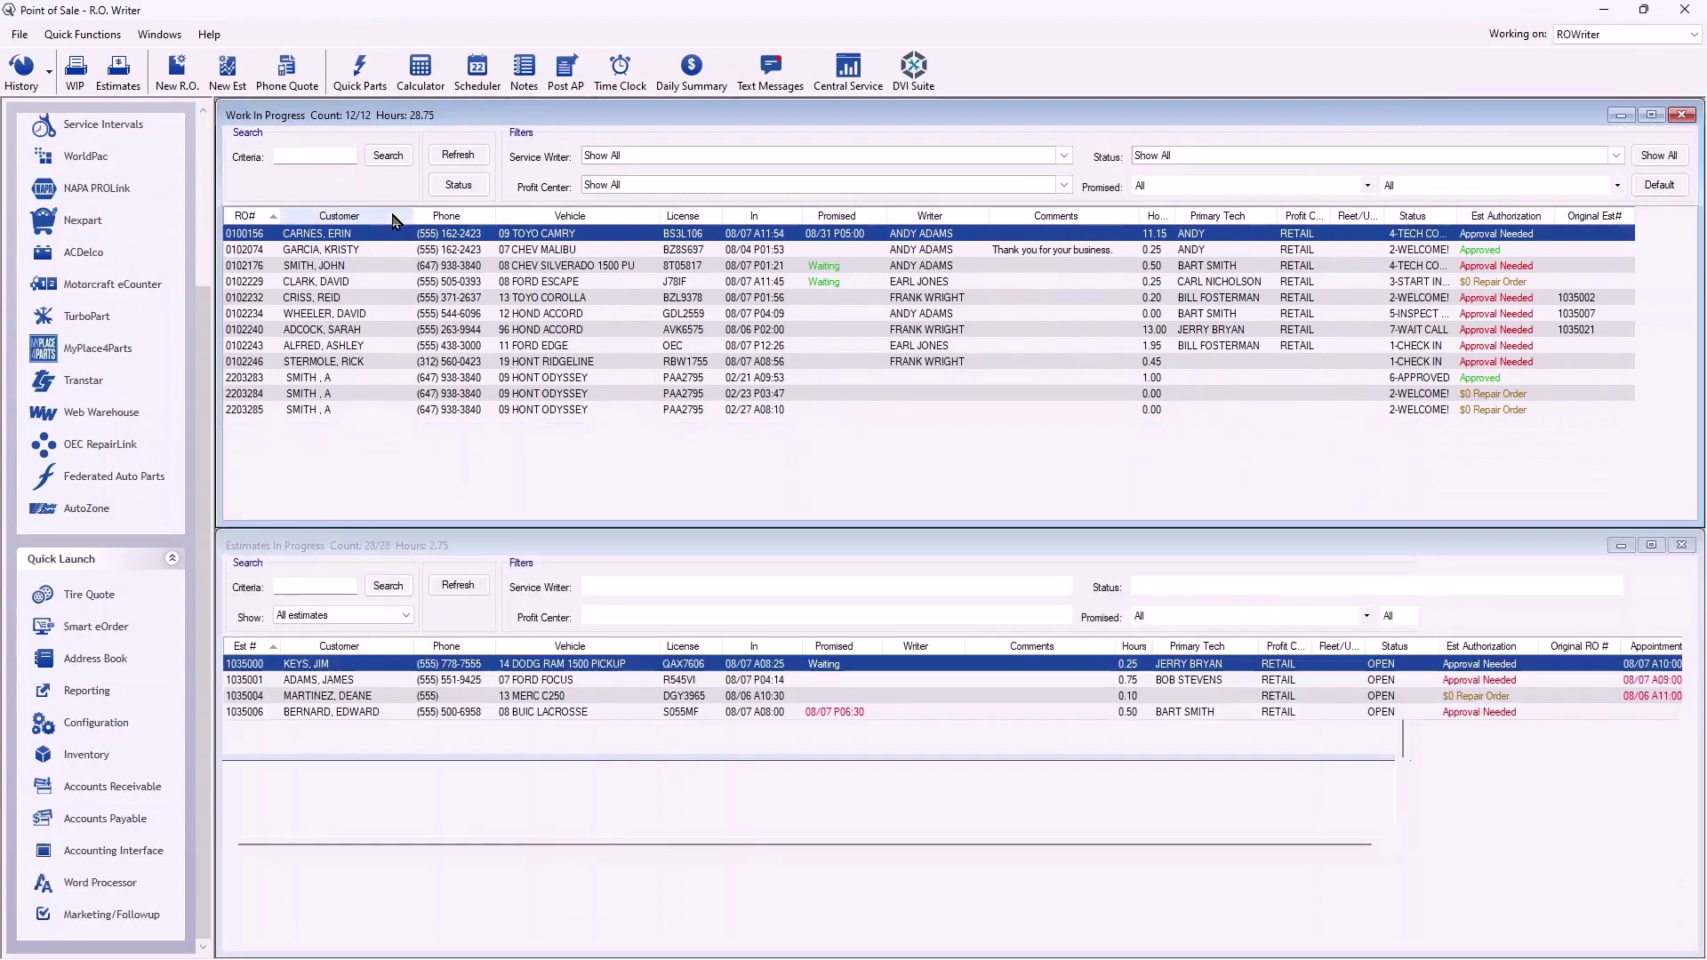